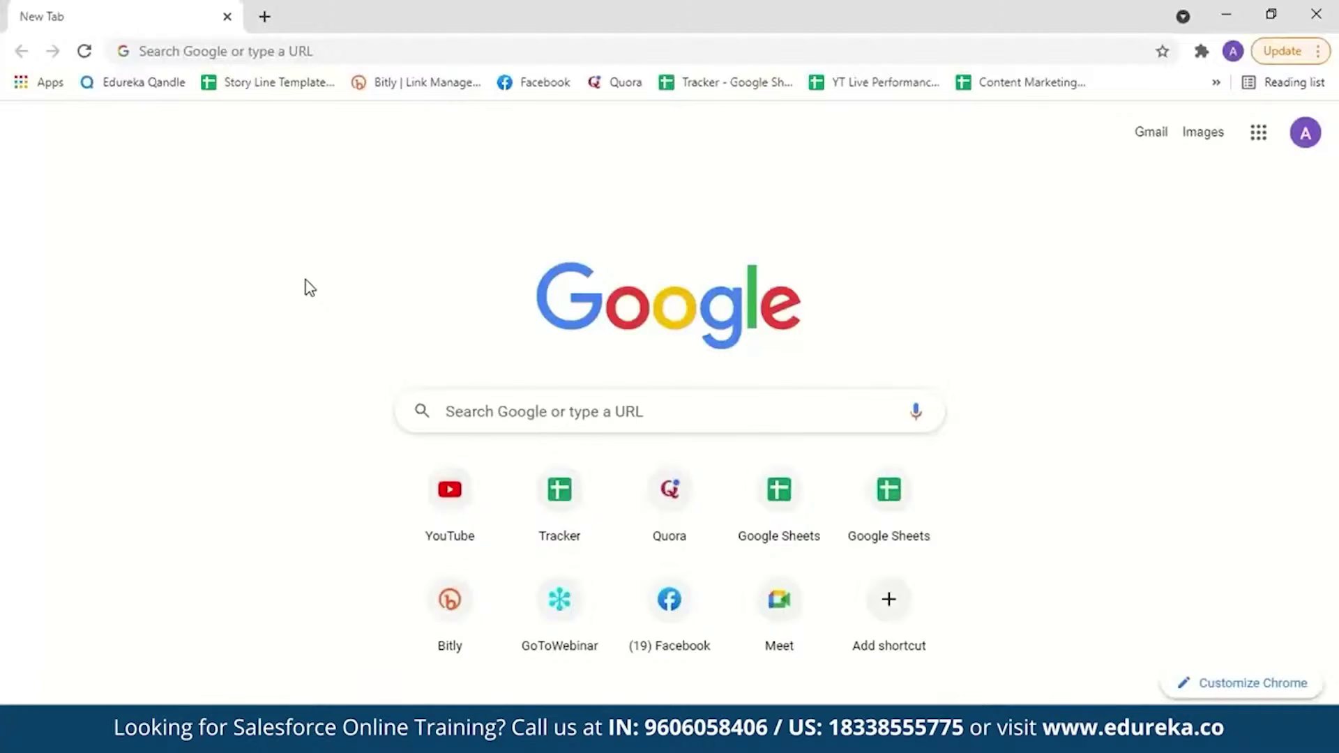
# Step: Go to developer.salesforce.com and open the Developer Edition sign-up page
pyautogui.click(365, 59)
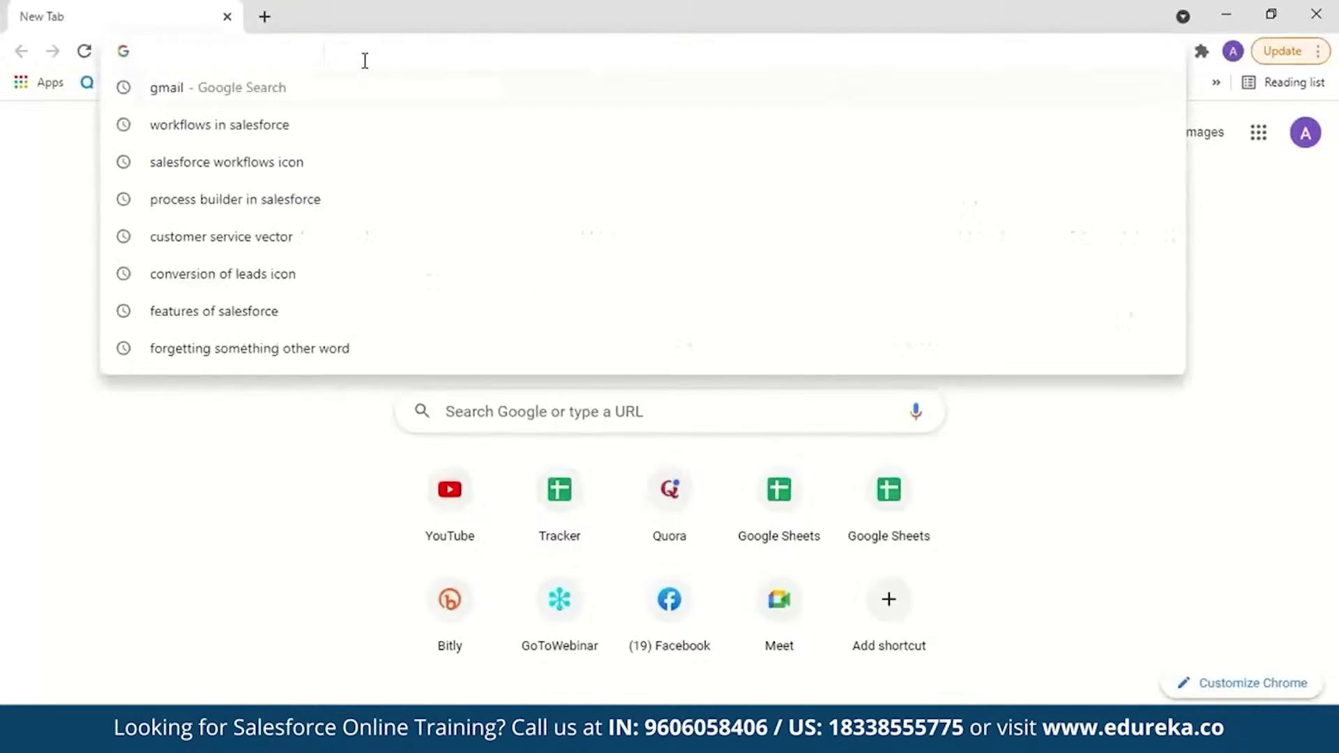
pyautogui.write('developer')
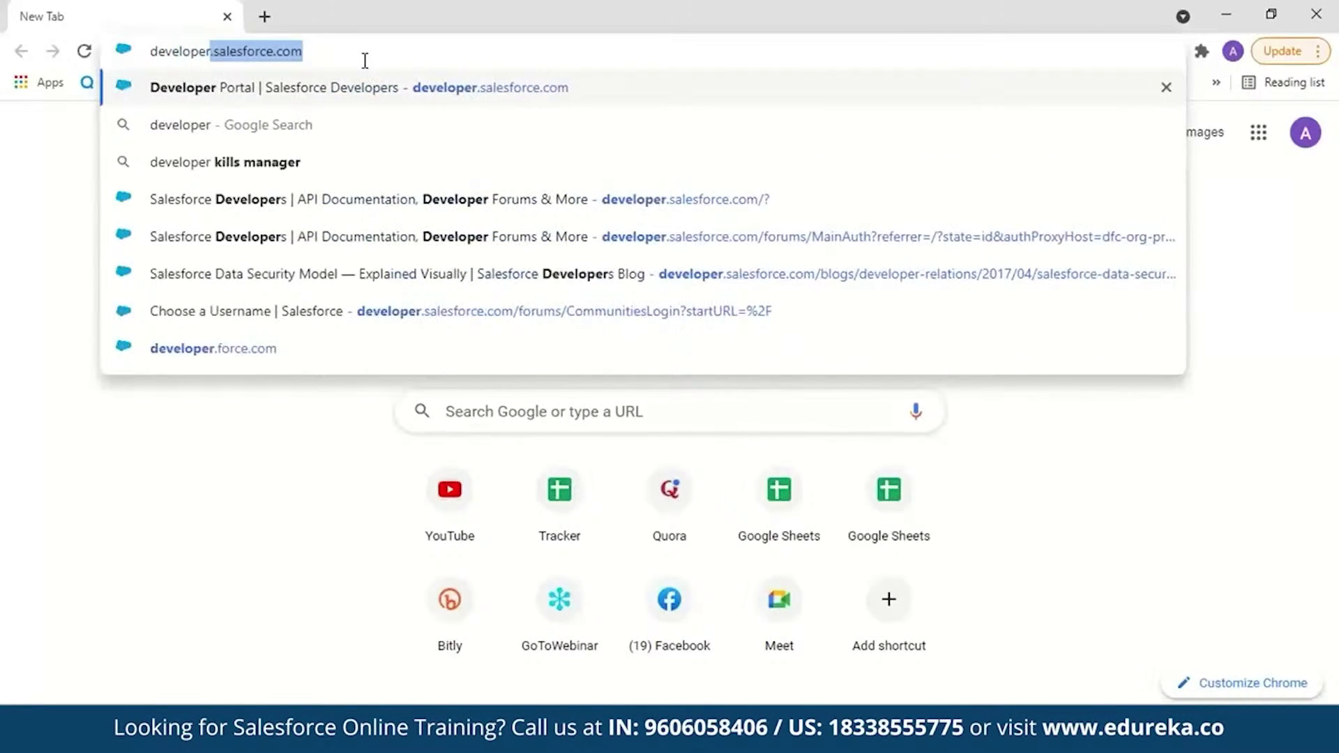
pyautogui.press('End')
pyautogui.press('Return')
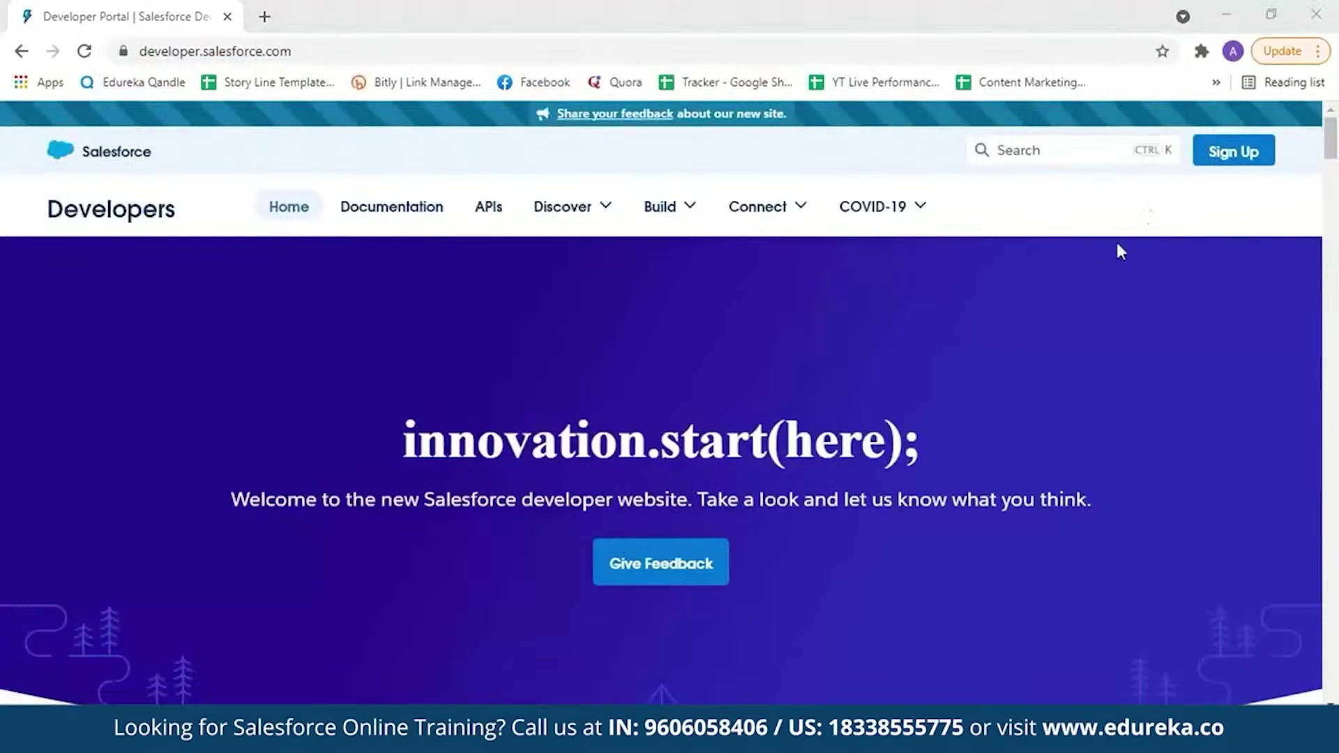
pyautogui.click(1212, 165)
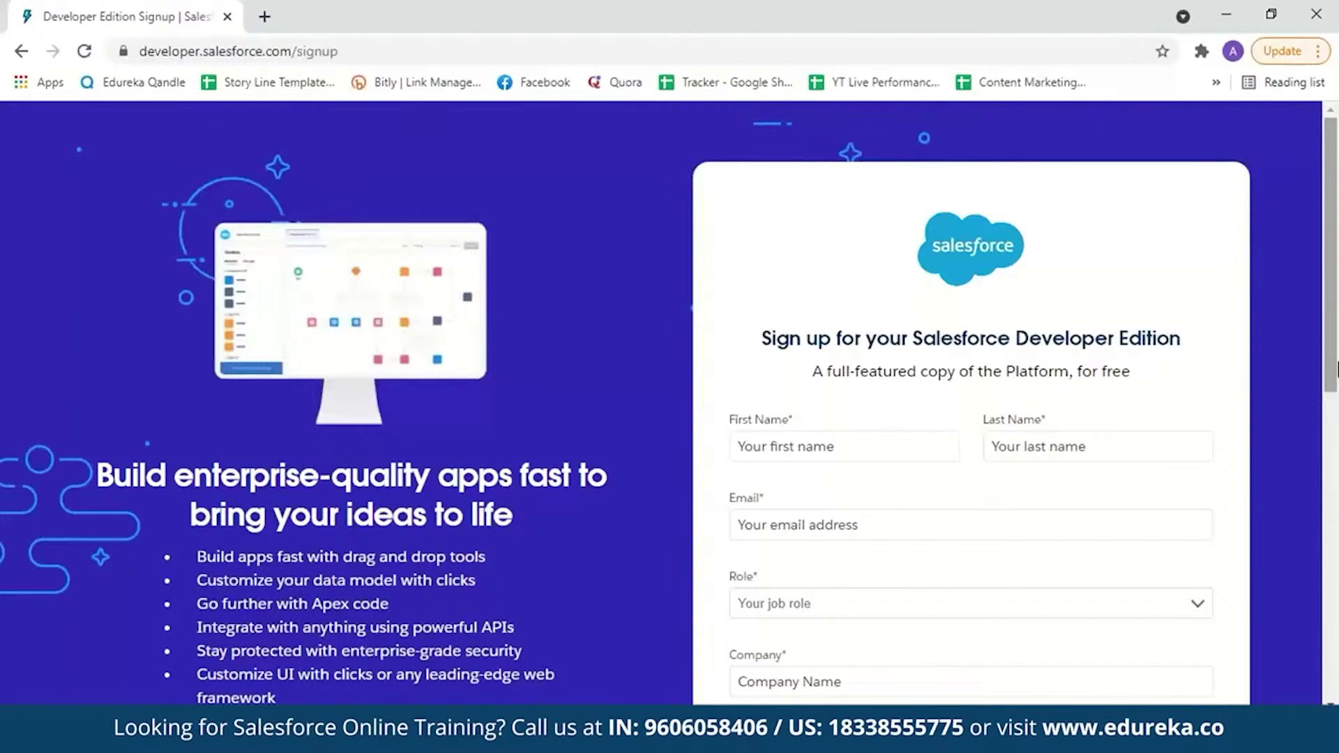
# Step: Review the fields of the Developer Edition sign-up form, from the name fields to the username and terms
pyautogui.moveTo(1337, 369); pyautogui.dragTo(1304, 466)
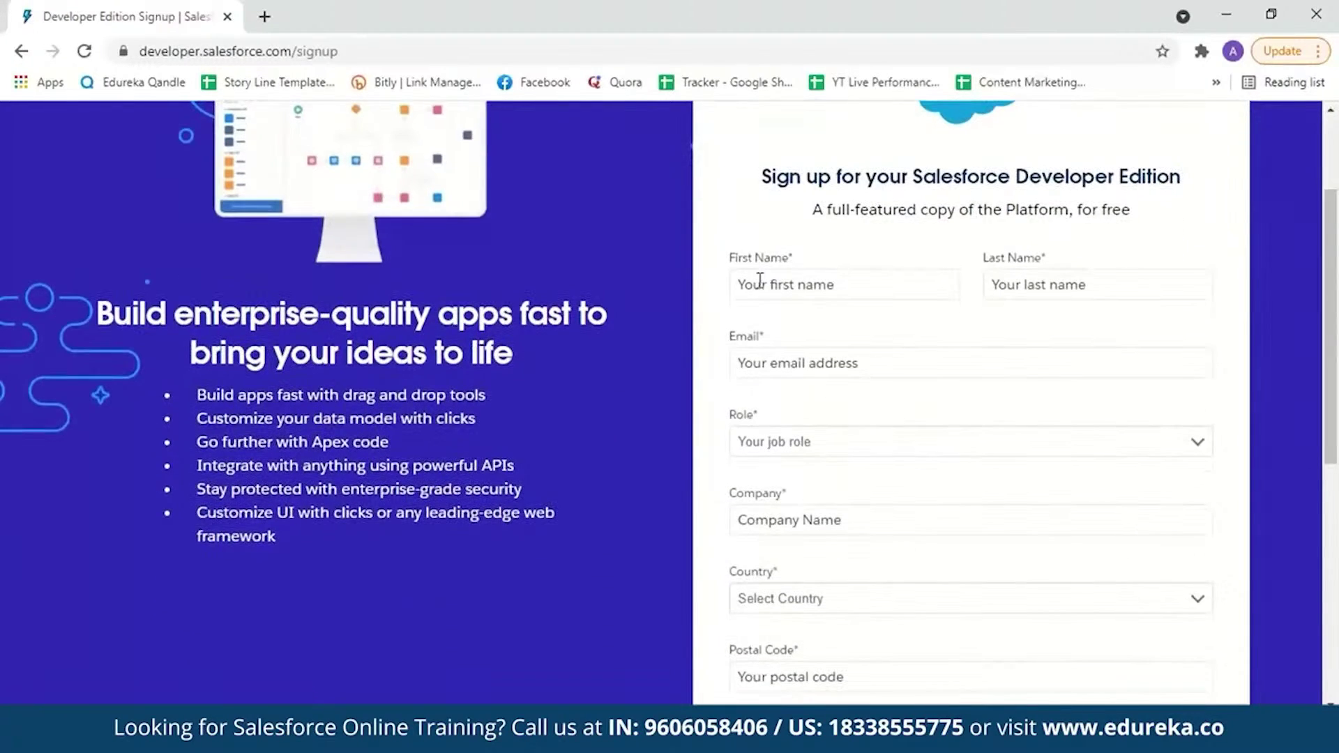
pyautogui.moveTo(1331, 418); pyautogui.dragTo(1331, 478)
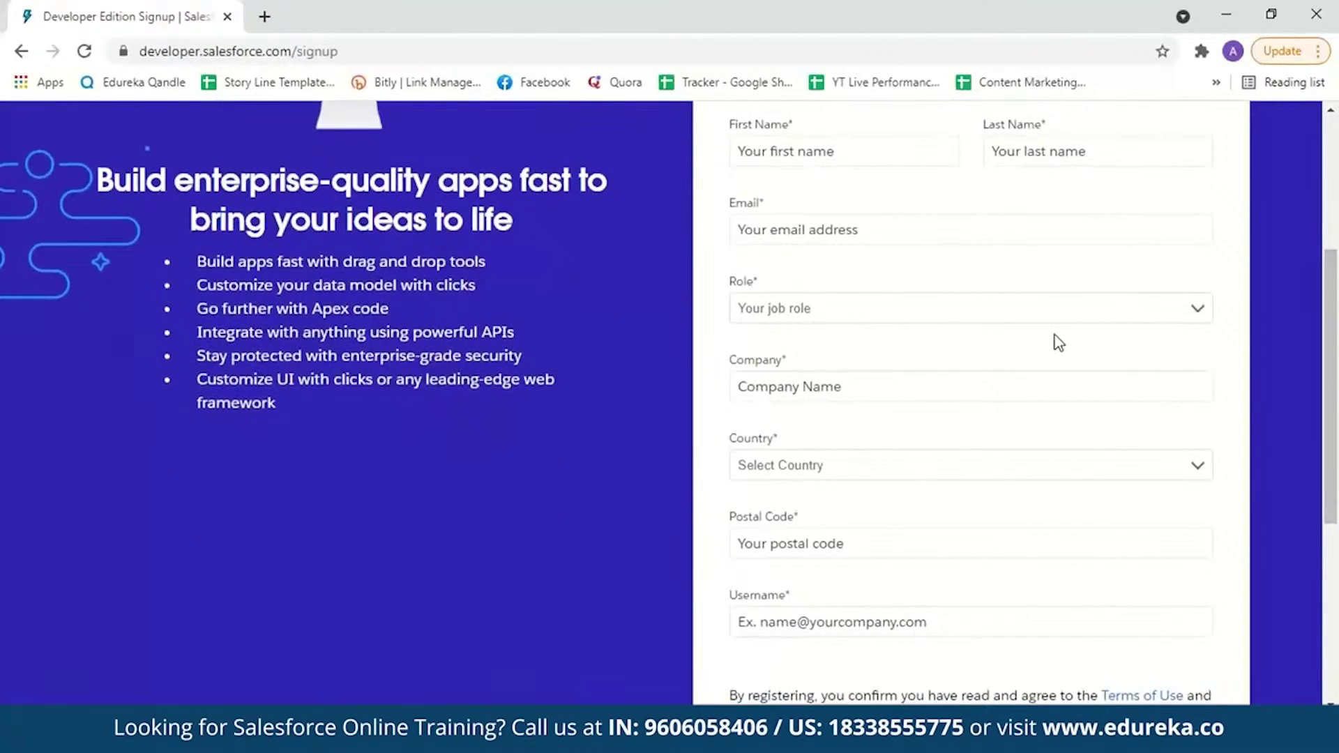
pyautogui.moveTo(1331, 390); pyautogui.dragTo(1331, 440)
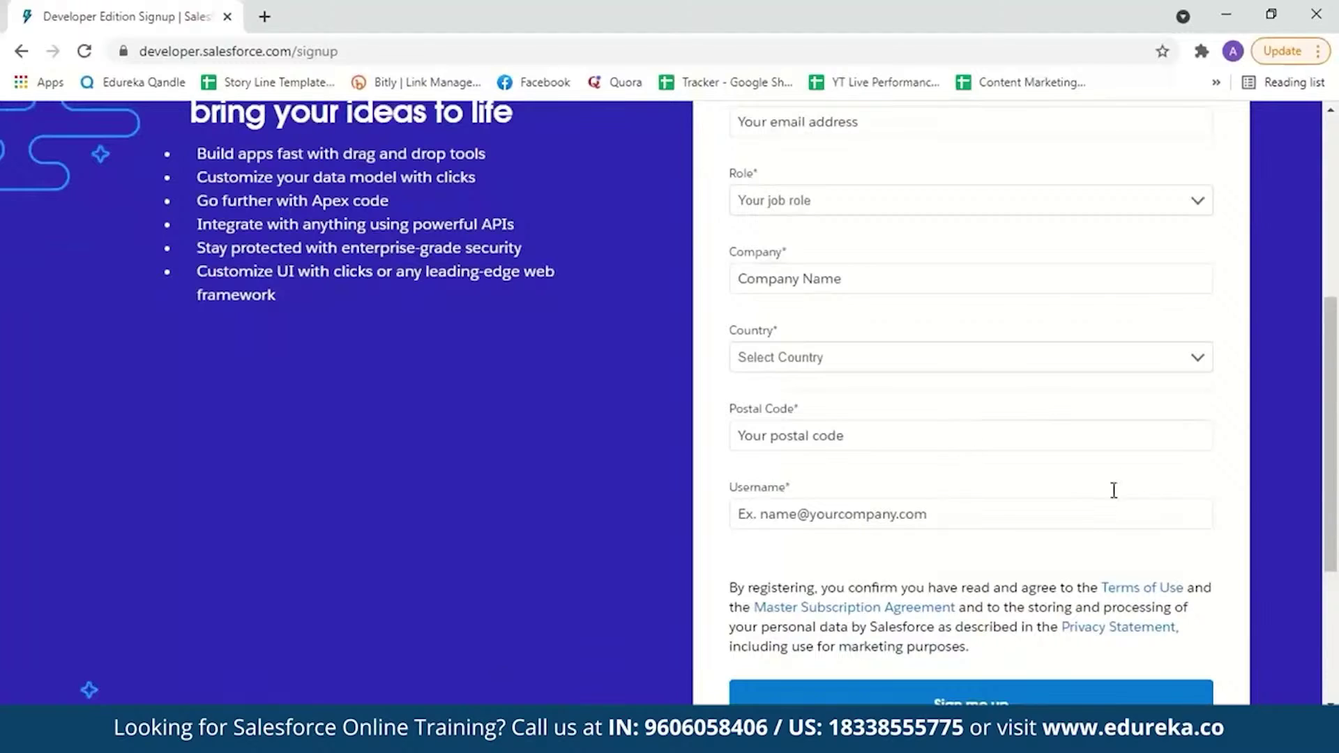
pyautogui.scroll(-3, 1201, 428)
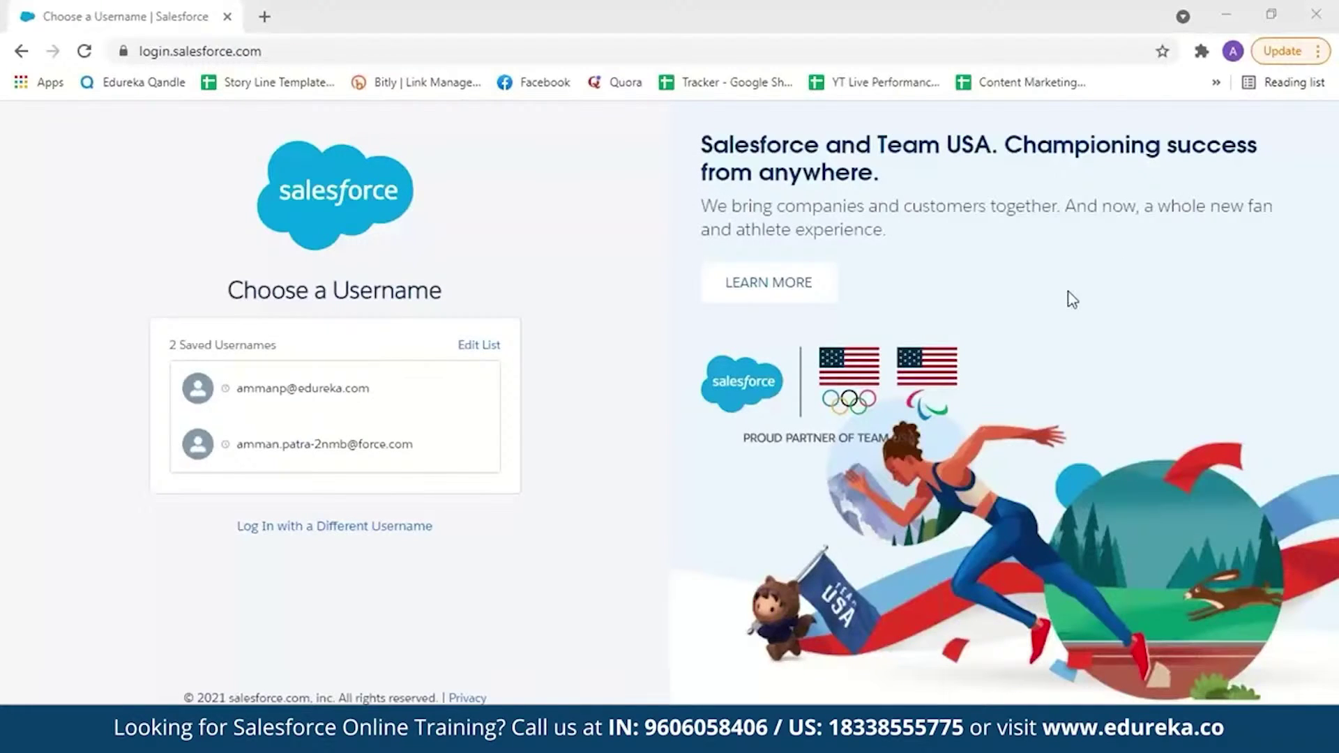
# Step: Log in to Salesforce with the first saved username, entering the account password
pyautogui.click(389, 398)
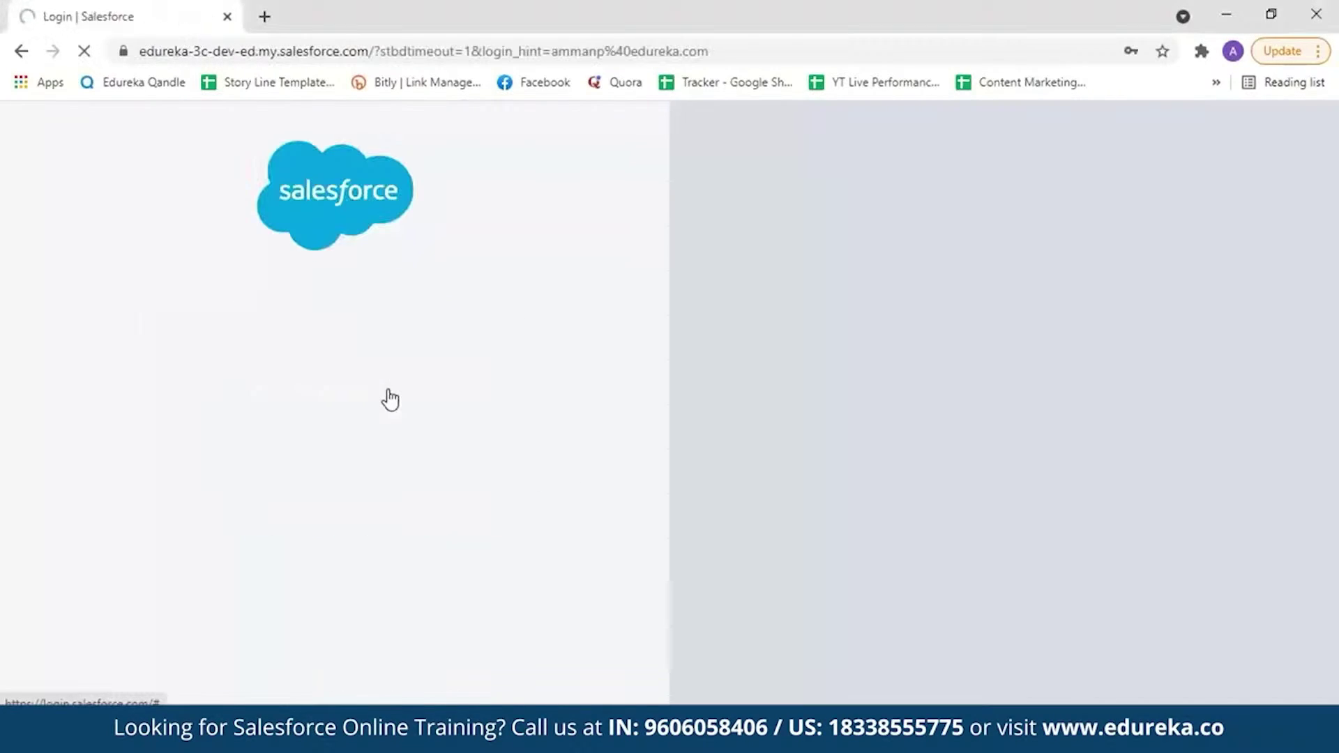
pyautogui.click(391, 407)
pyautogui.write('••••••••••••')
pyautogui.click(371, 490)
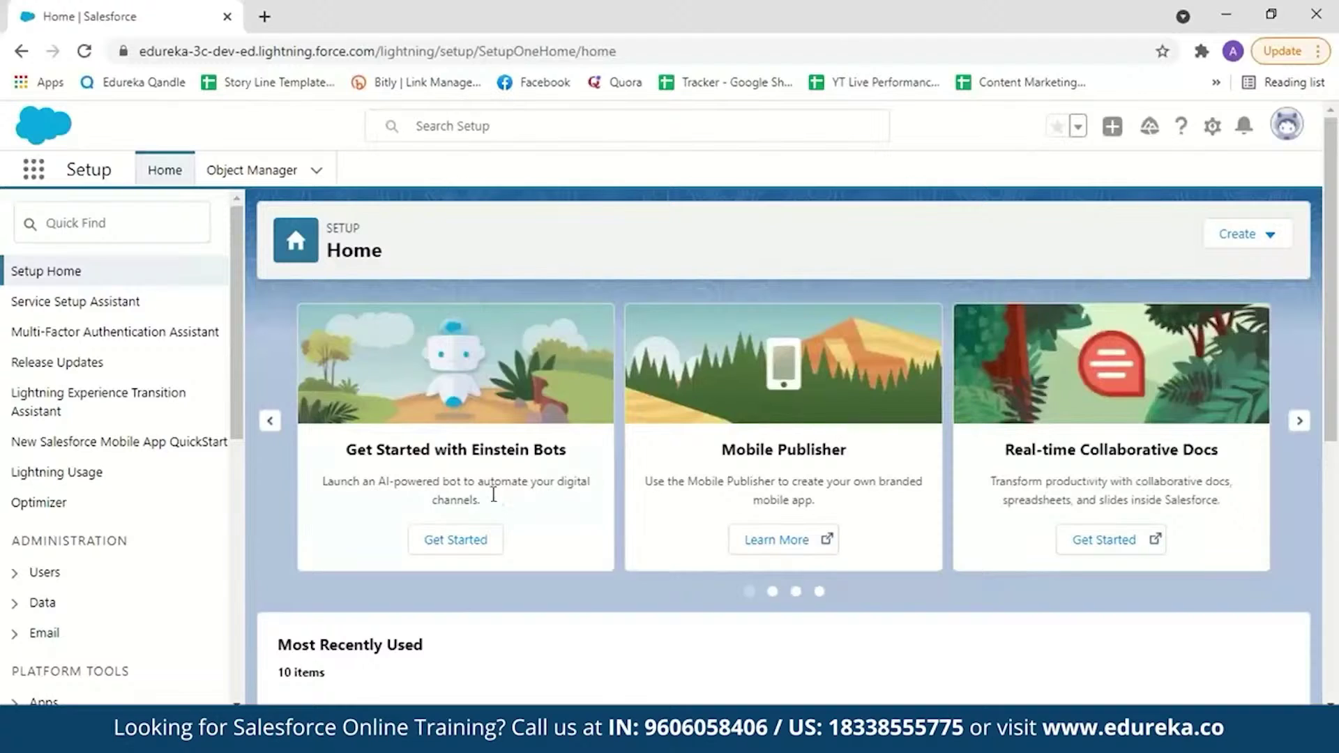
# Step: Search Setup for "workflow" and open Workflow Rules under Process Automation
pyautogui.click(1214, 129)
pyautogui.click(155, 210)
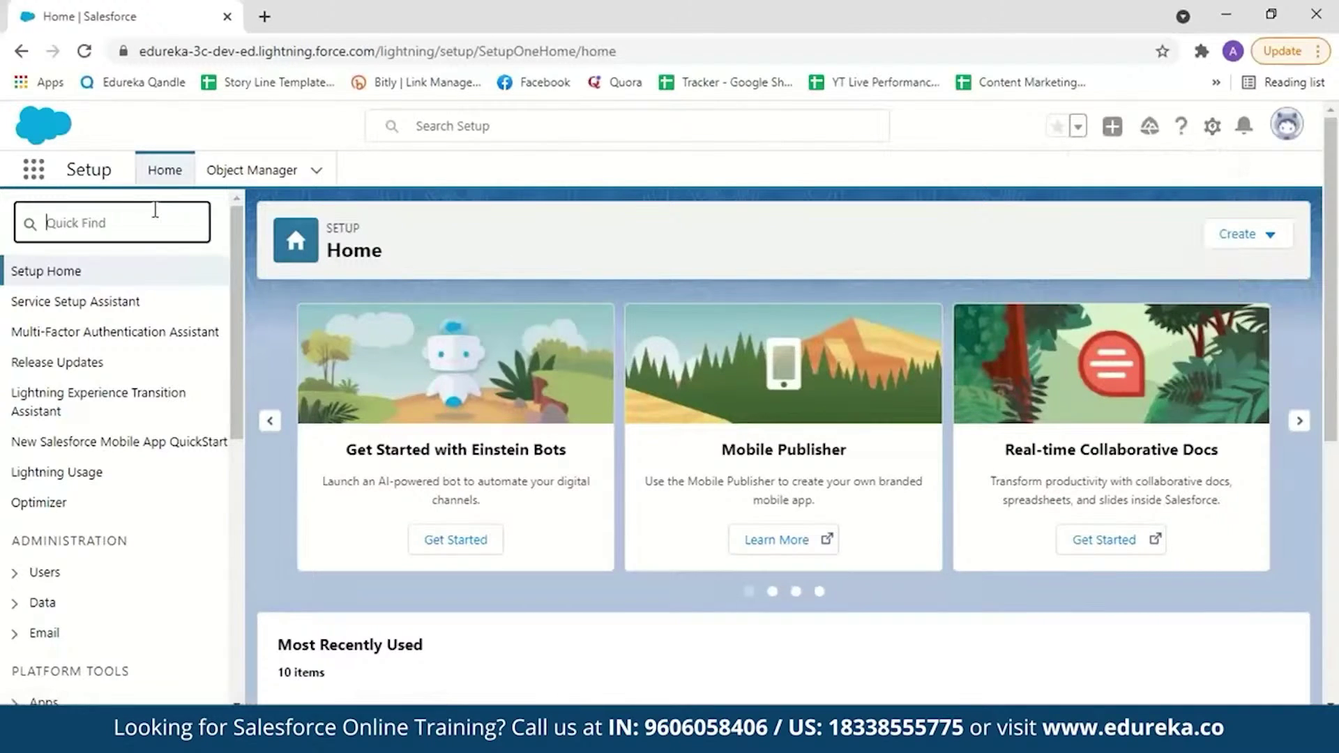
pyautogui.write('workflow')
pyautogui.click(99, 487)
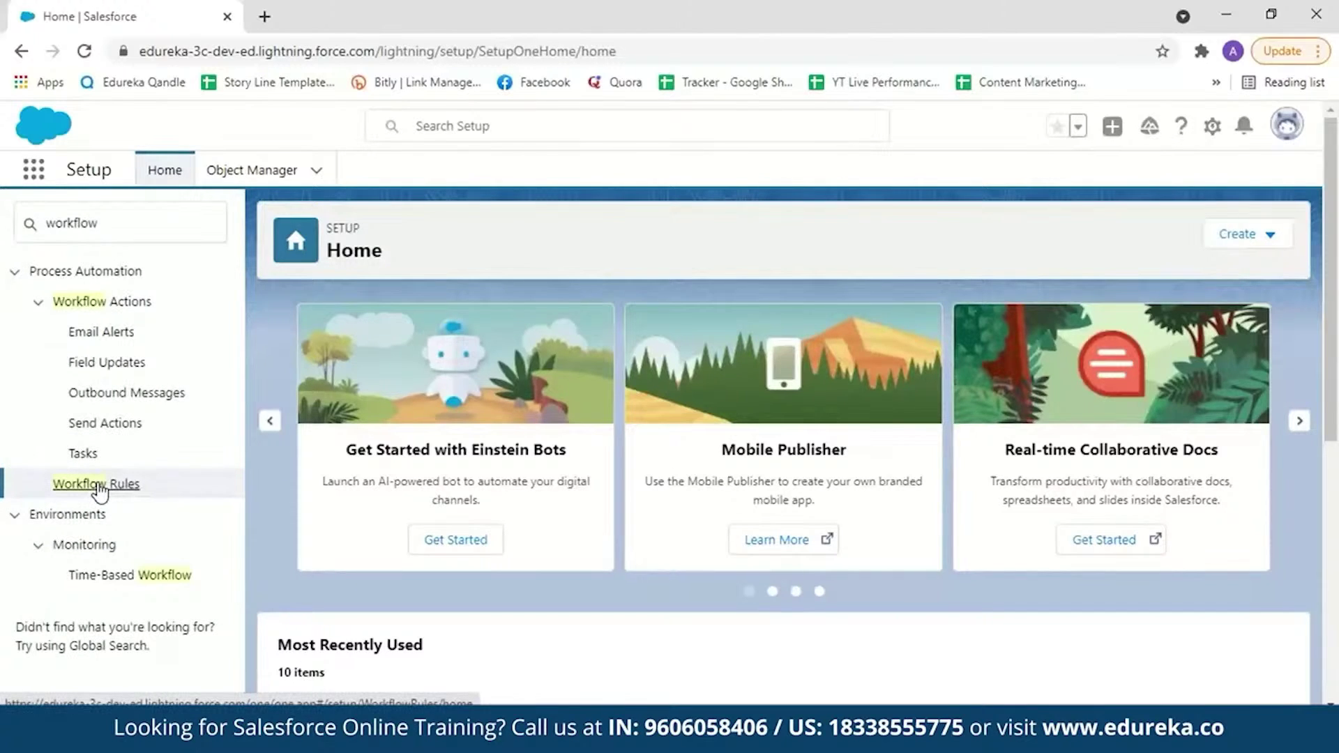
# Step: Read through the Understanding Workflow introduction and continue to the list of all workflow rules
pyautogui.moveTo(1306, 347); pyautogui.dragTo(1311, 377)
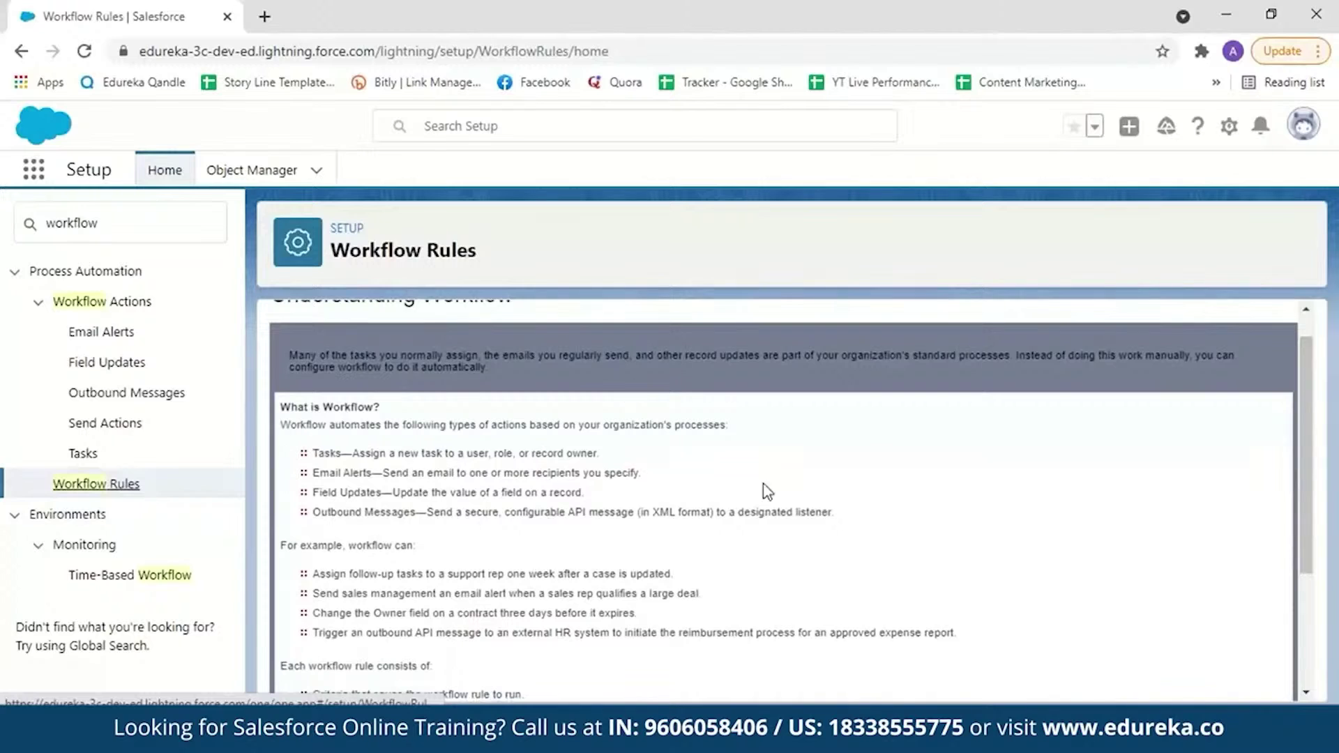
pyautogui.moveTo(1306, 383); pyautogui.dragTo(1270, 442)
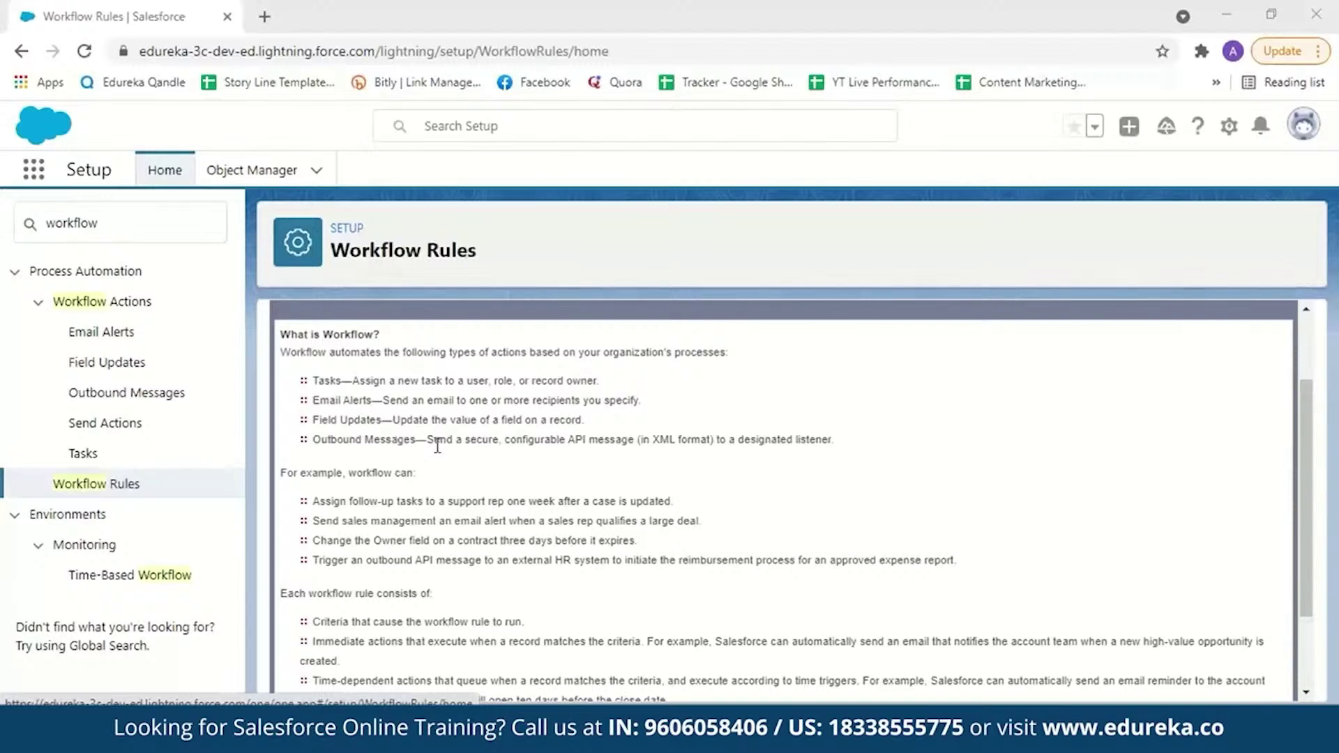
pyautogui.scroll(-1, 704, 466)
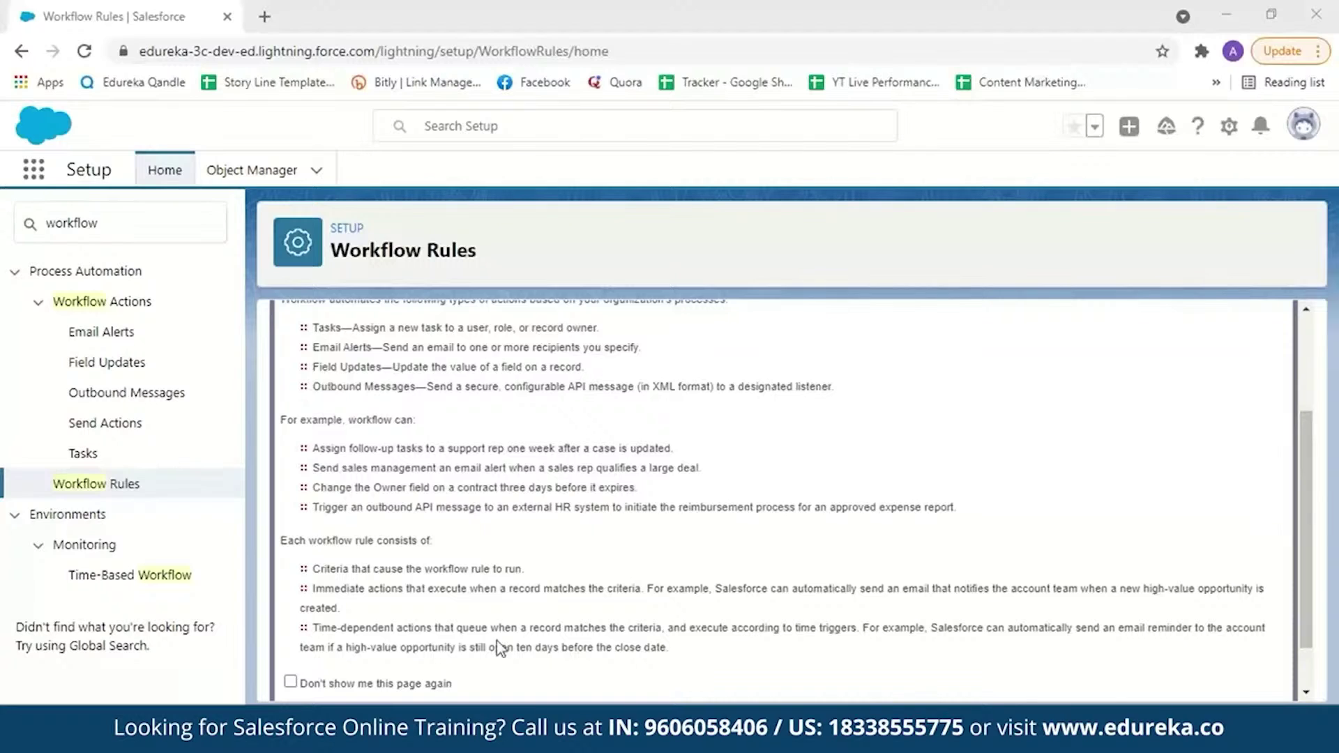
pyautogui.scroll(-1, 328, 481)
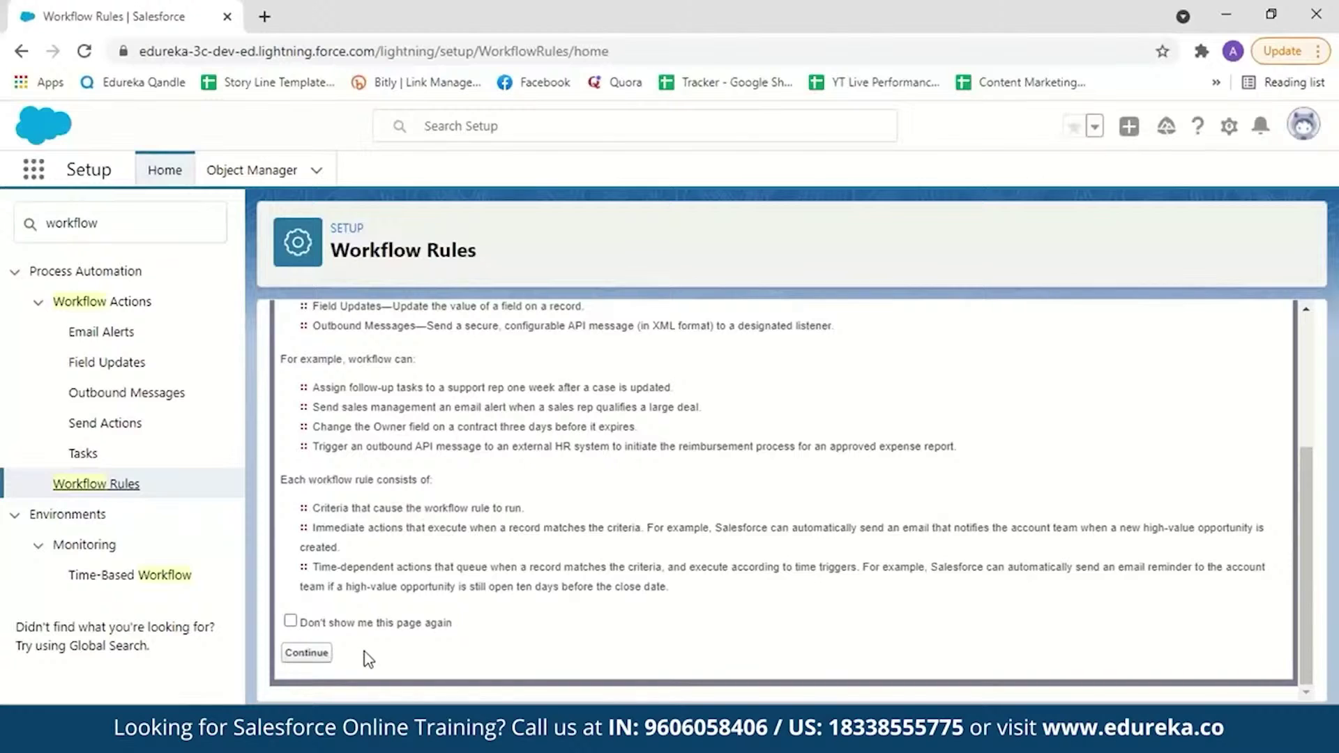
pyautogui.click(307, 656)
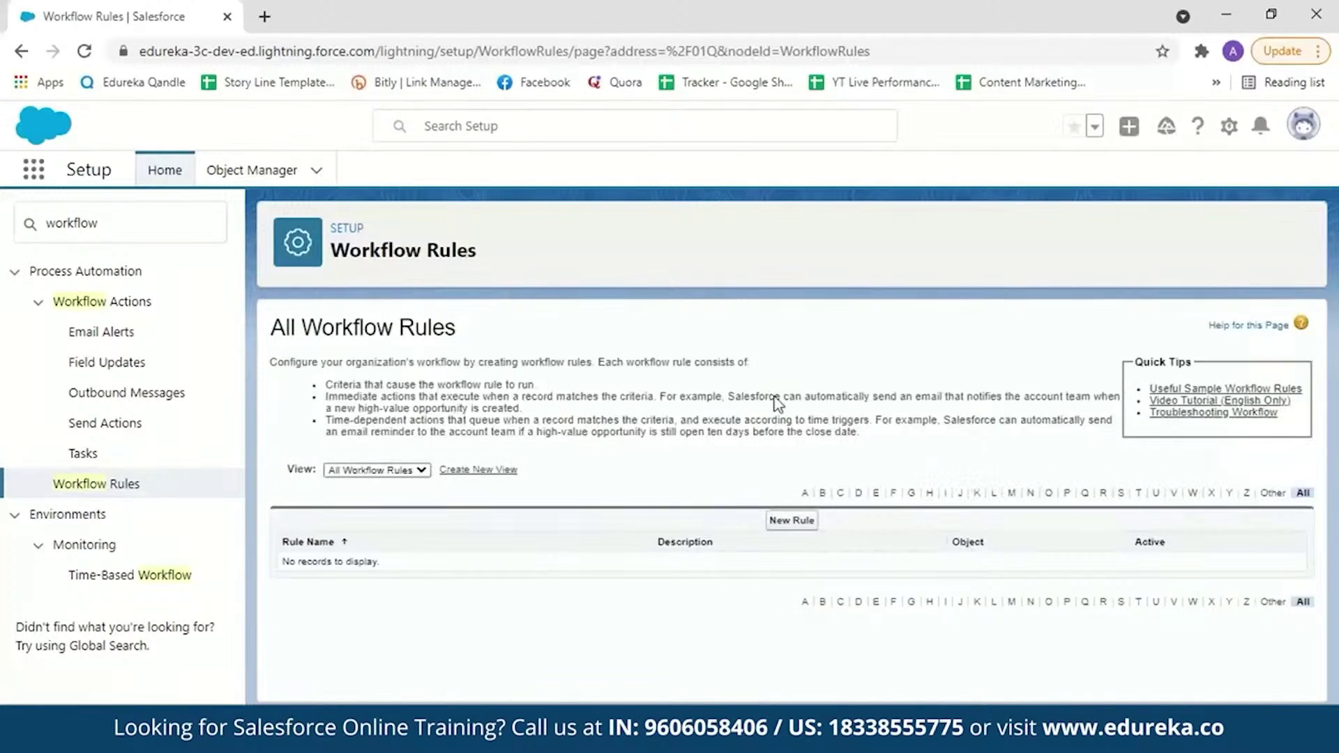
# Step: Start a new workflow rule, choose Opportunity as its object and proceed to the rule configuration
pyautogui.click(789, 527)
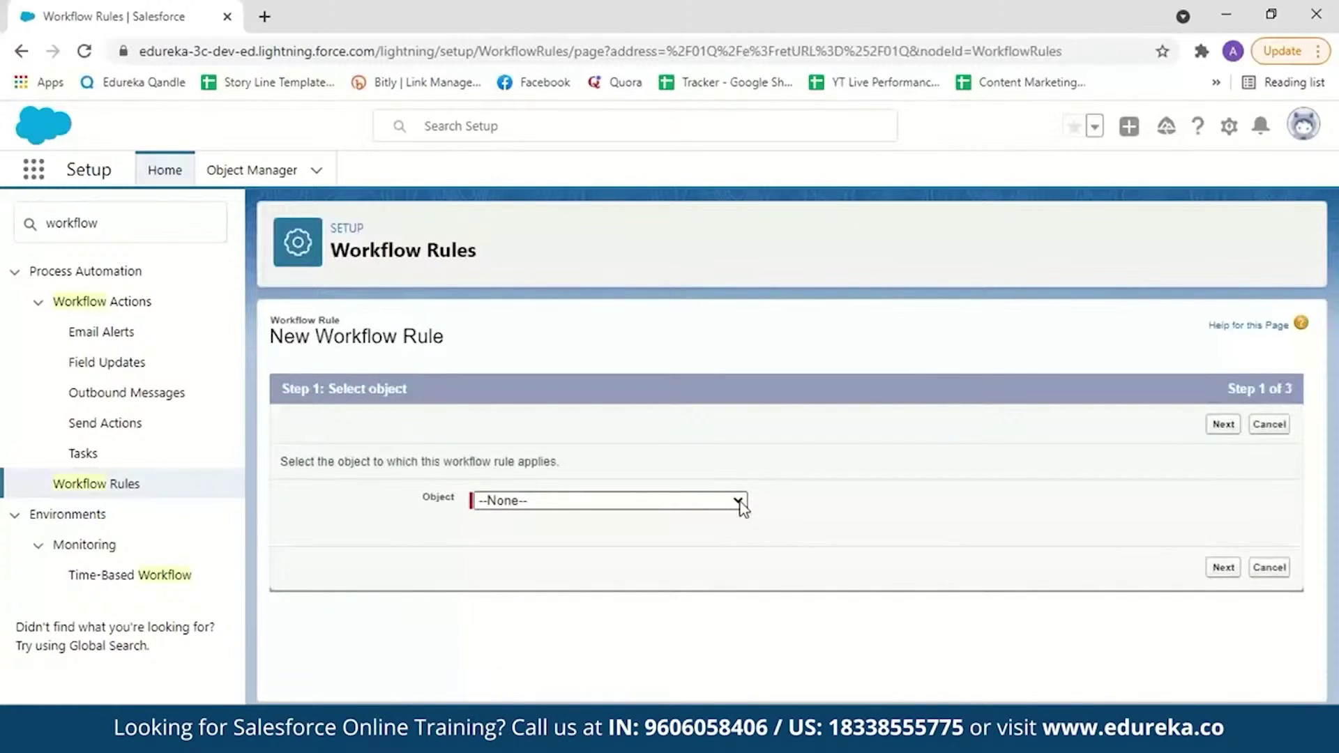
pyautogui.click(739, 505)
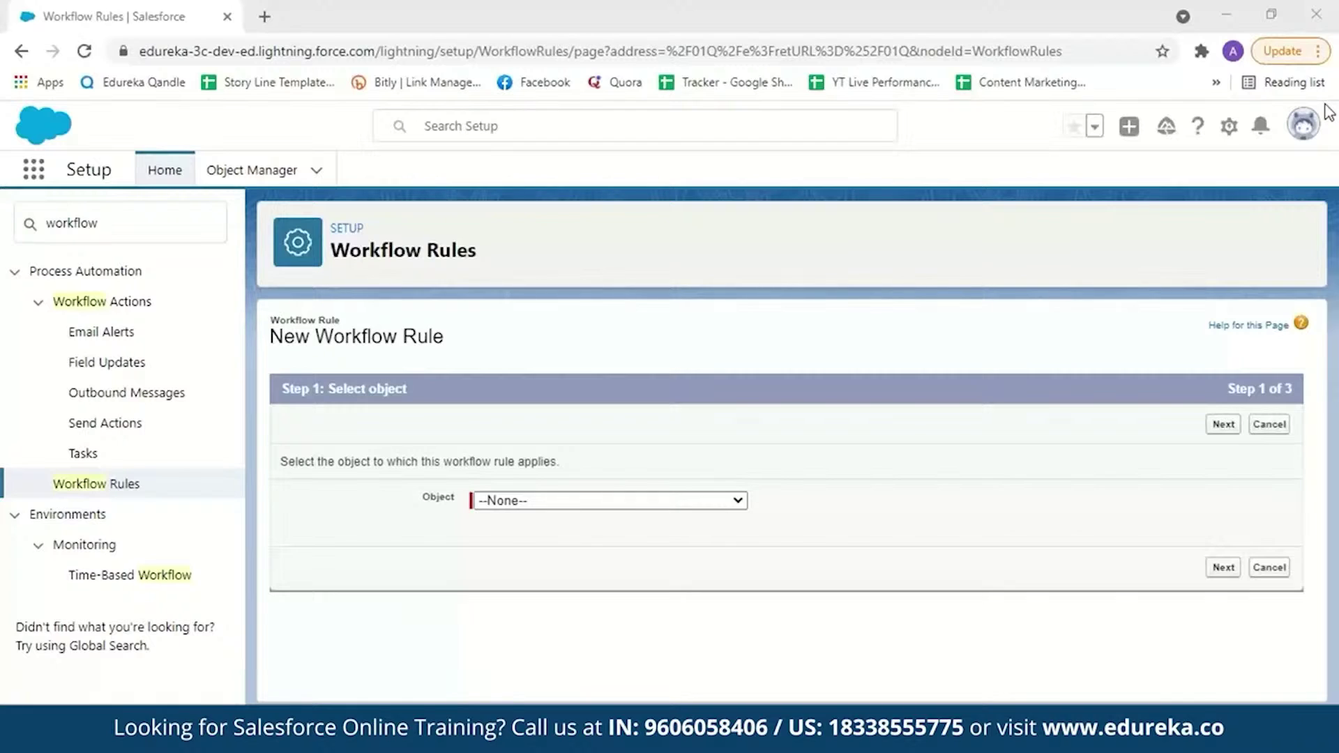
pyautogui.click(724, 502)
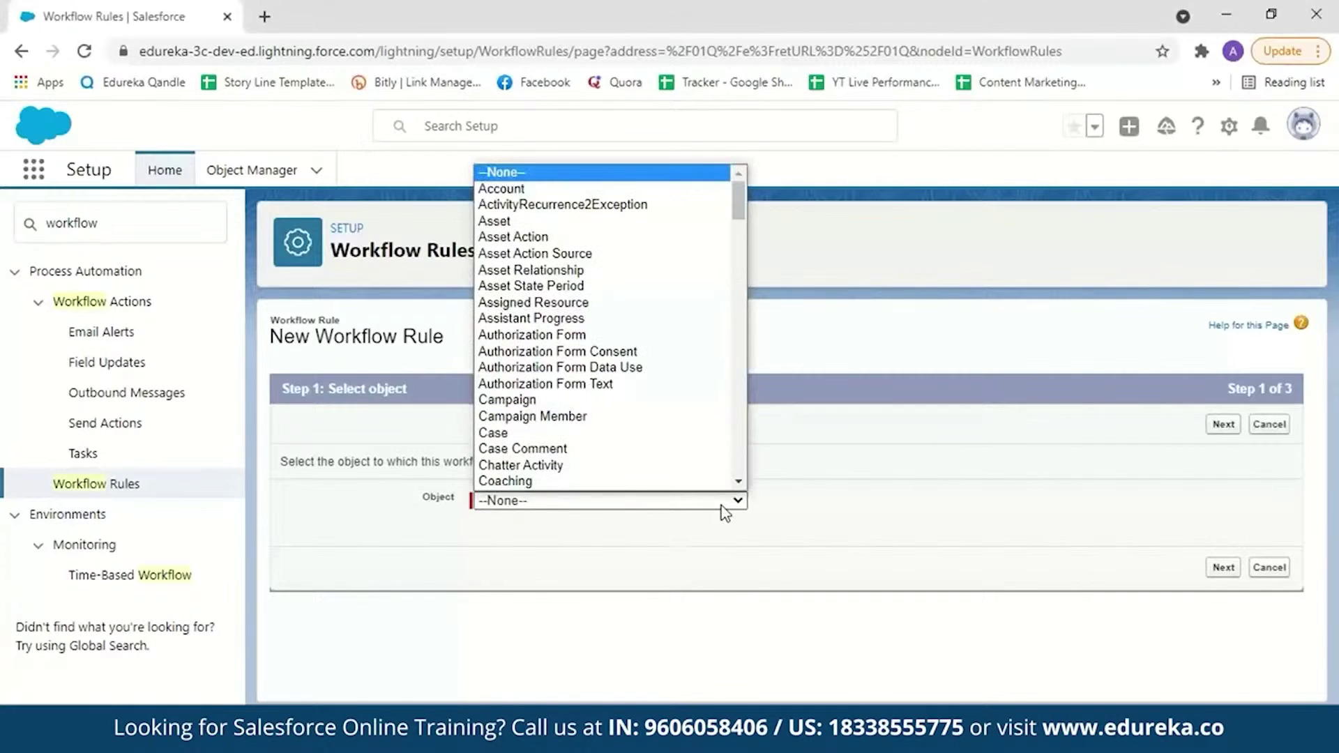
pyautogui.moveTo(738, 202); pyautogui.dragTo(750, 418)
pyautogui.scroll(5, 530, 314)
pyautogui.click(499, 254)
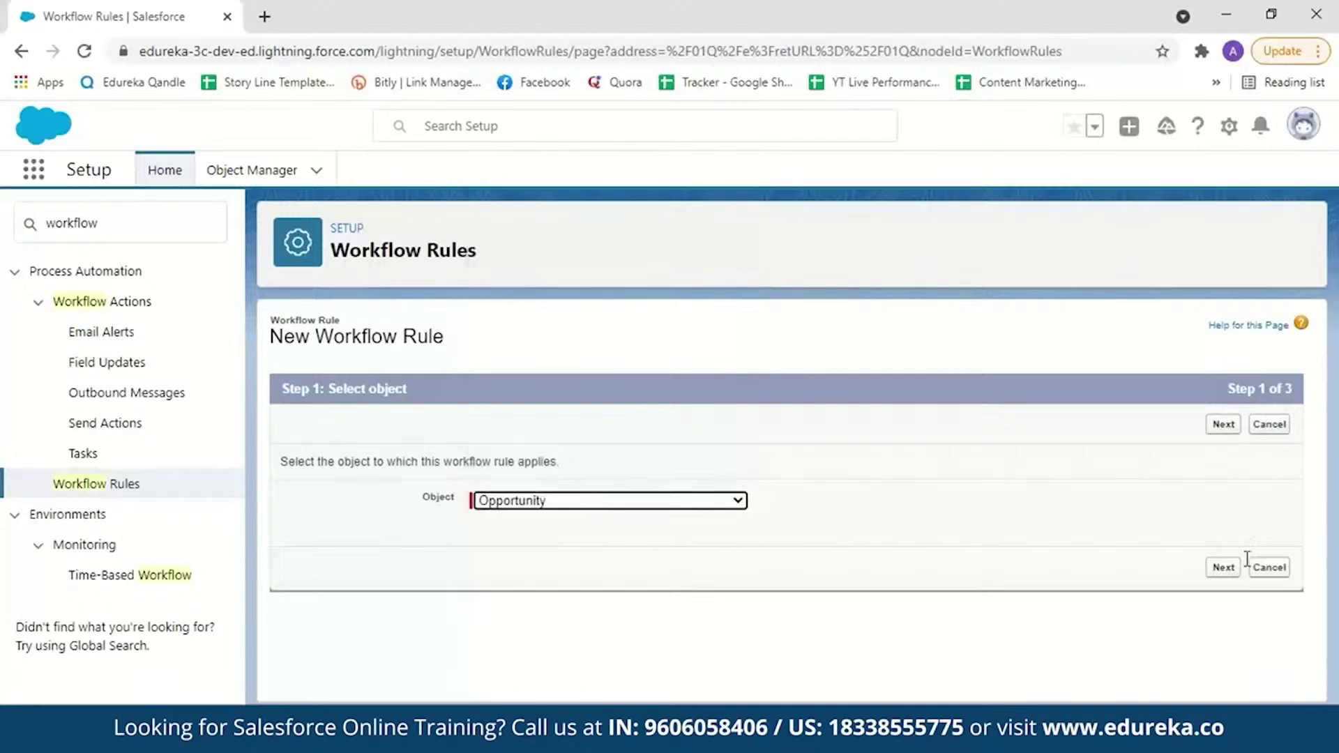
pyautogui.click(1224, 569)
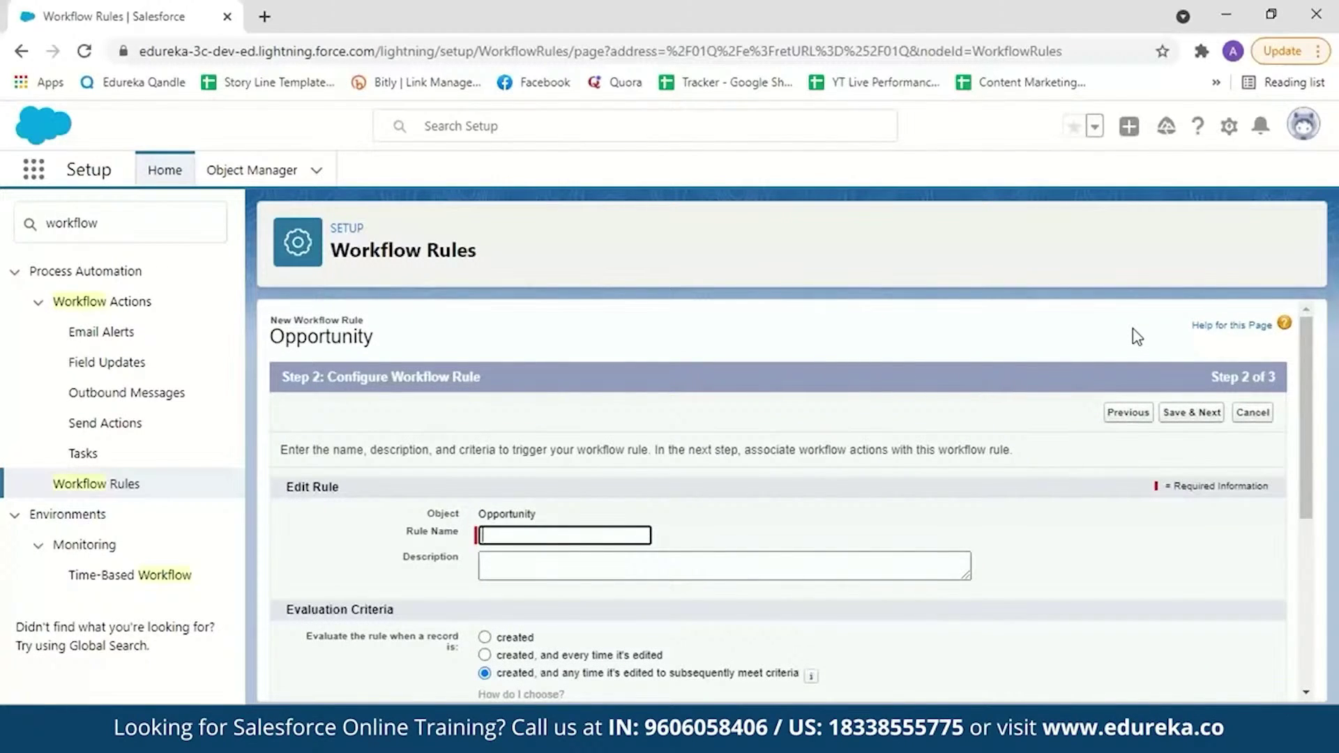
# Step: Name the rule "Demo-opportunity" and give it the description "opportunity deal greater than 100,000"
pyautogui.moveTo(1315, 395); pyautogui.dragTo(1314, 419)
pyautogui.click(626, 496)
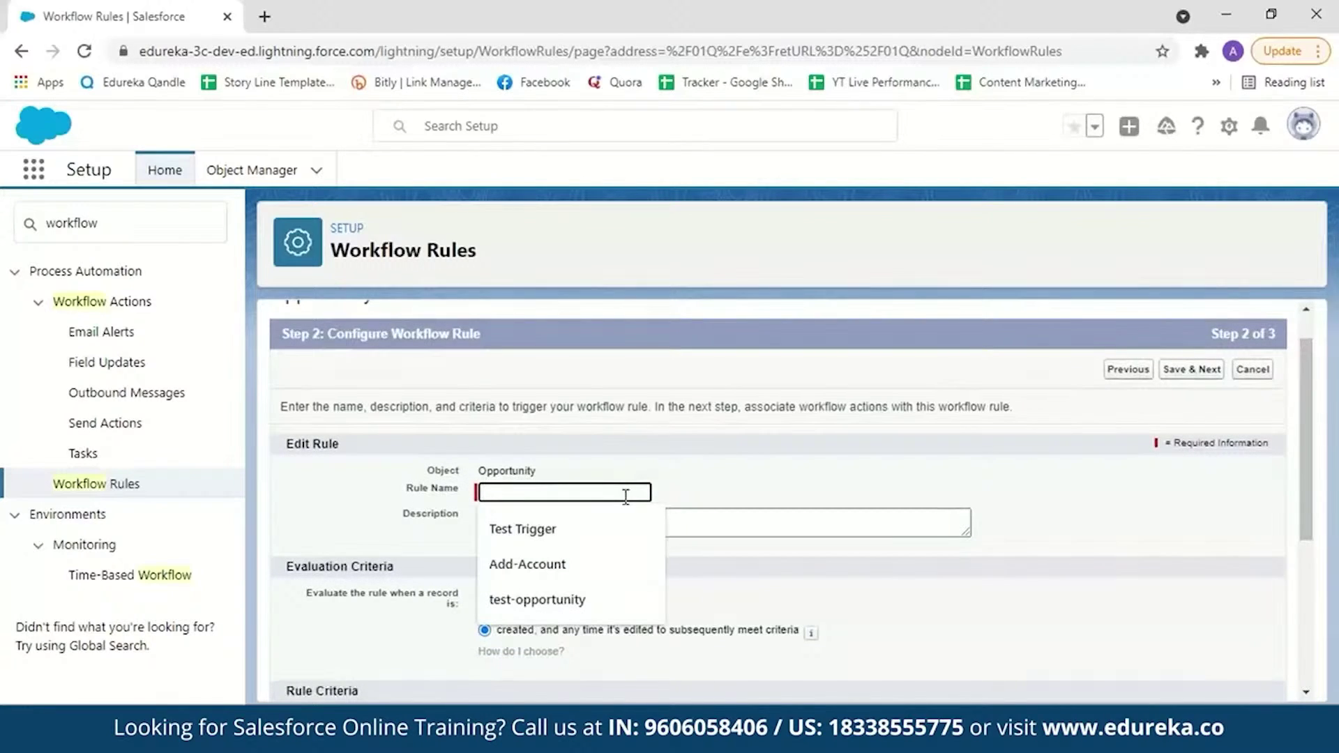
pyautogui.write('Demo-opportunity')
pyautogui.click(545, 528)
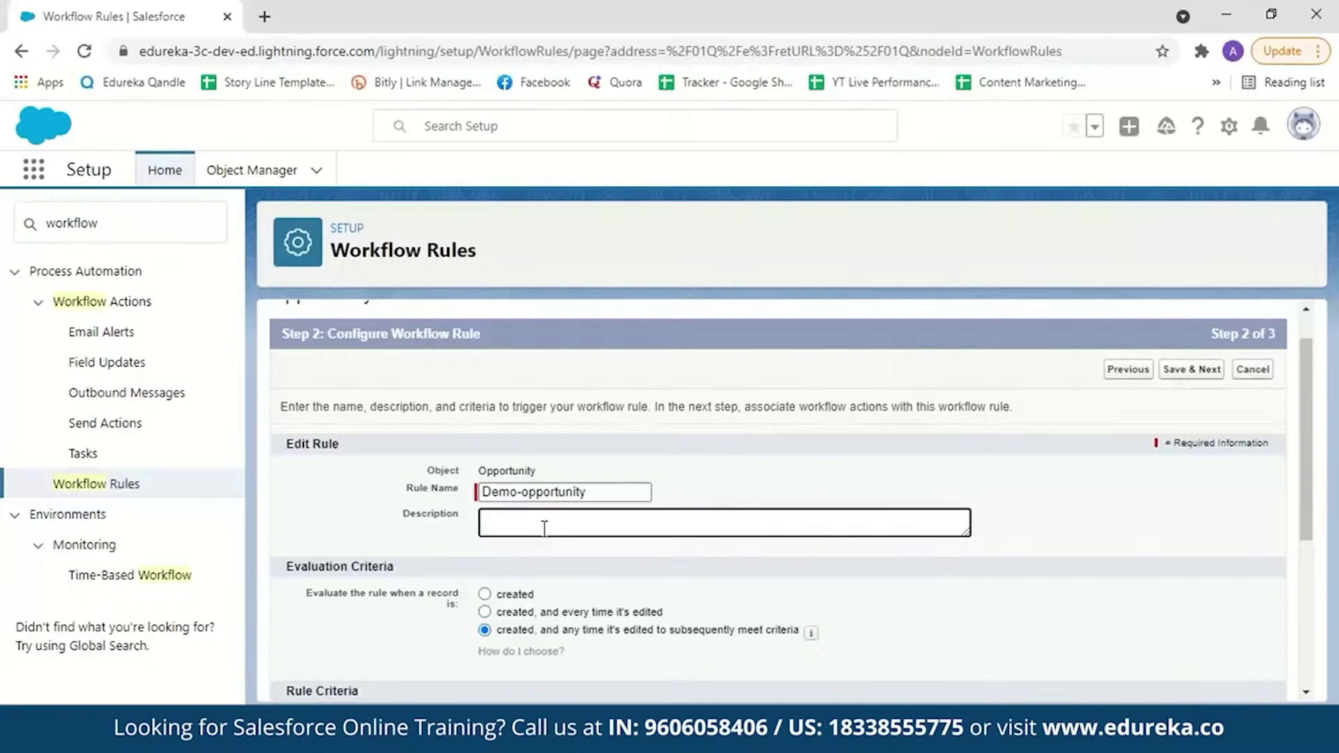
pyautogui.write('opportunity deal greater than 100,000')
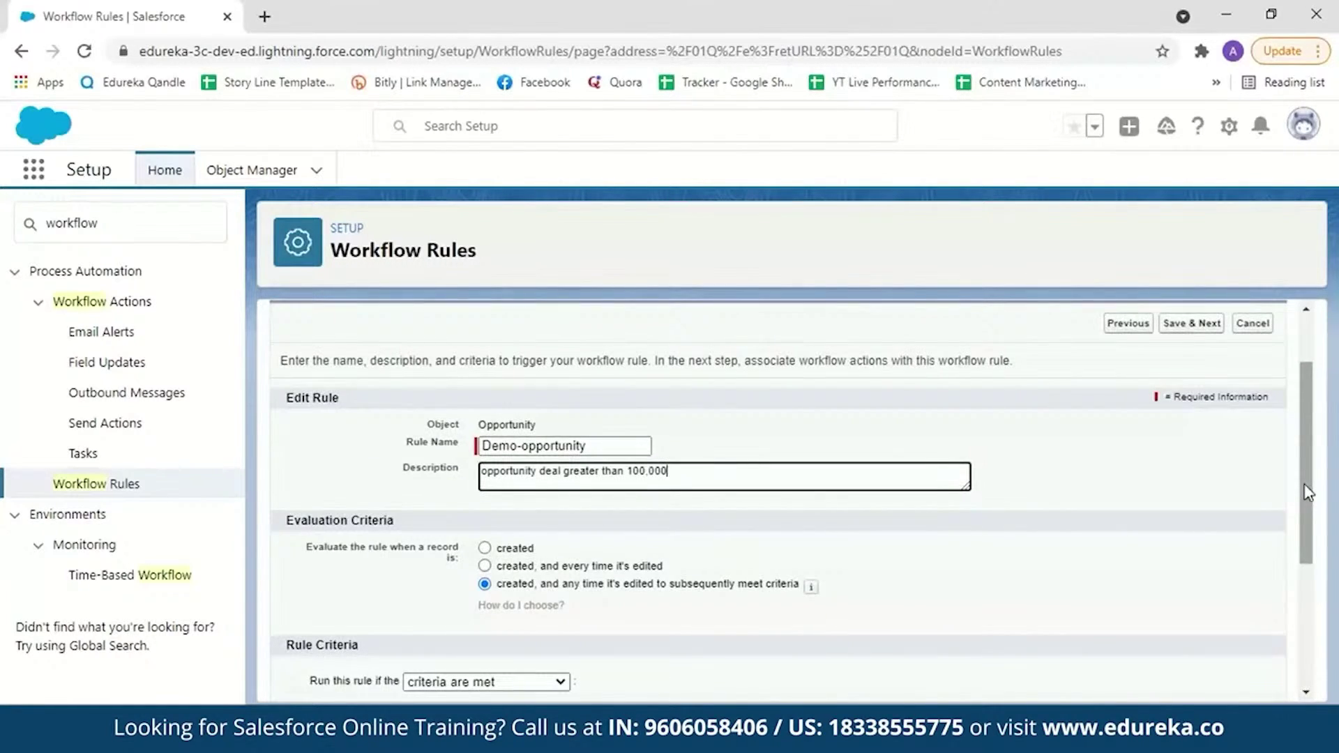
# Step: Review the evaluation criteria and choose to run the rule if "criteria are met"
pyautogui.moveTo(1308, 493); pyautogui.dragTo(1308, 517)
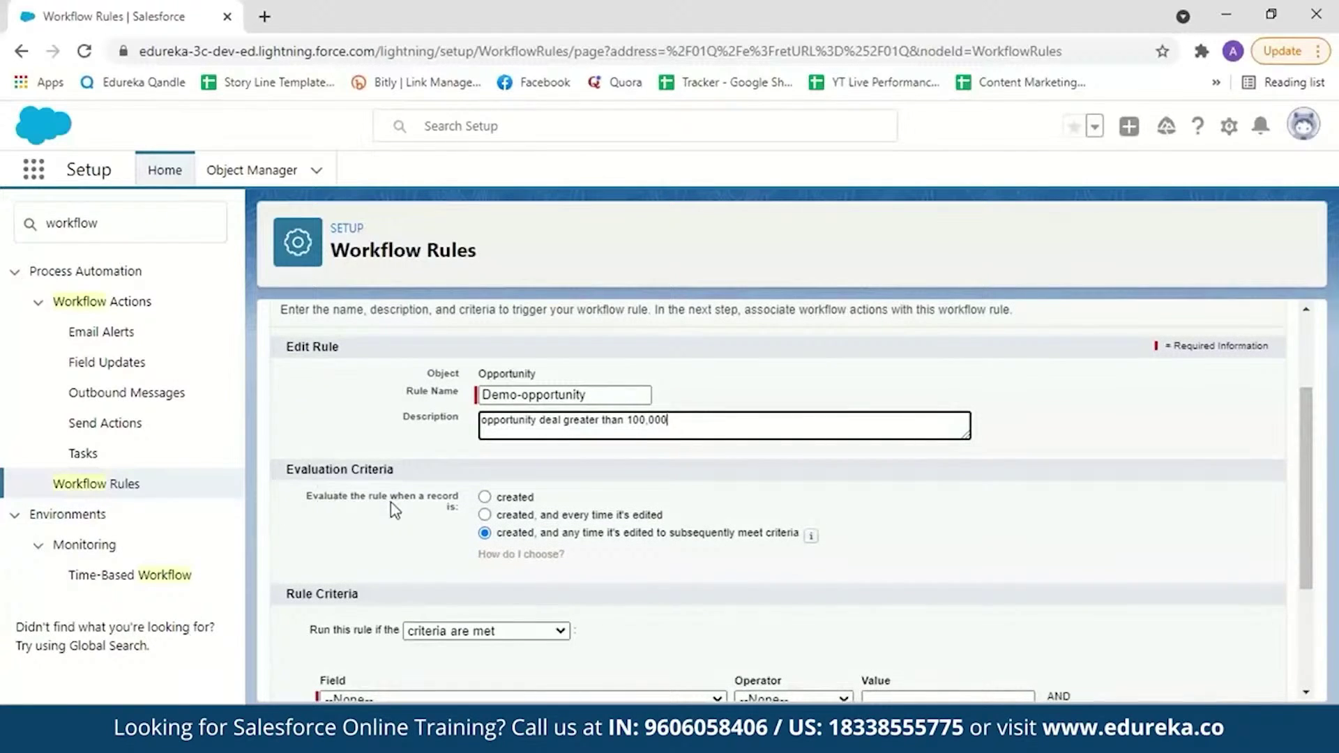
pyautogui.scroll(-1, 433, 506)
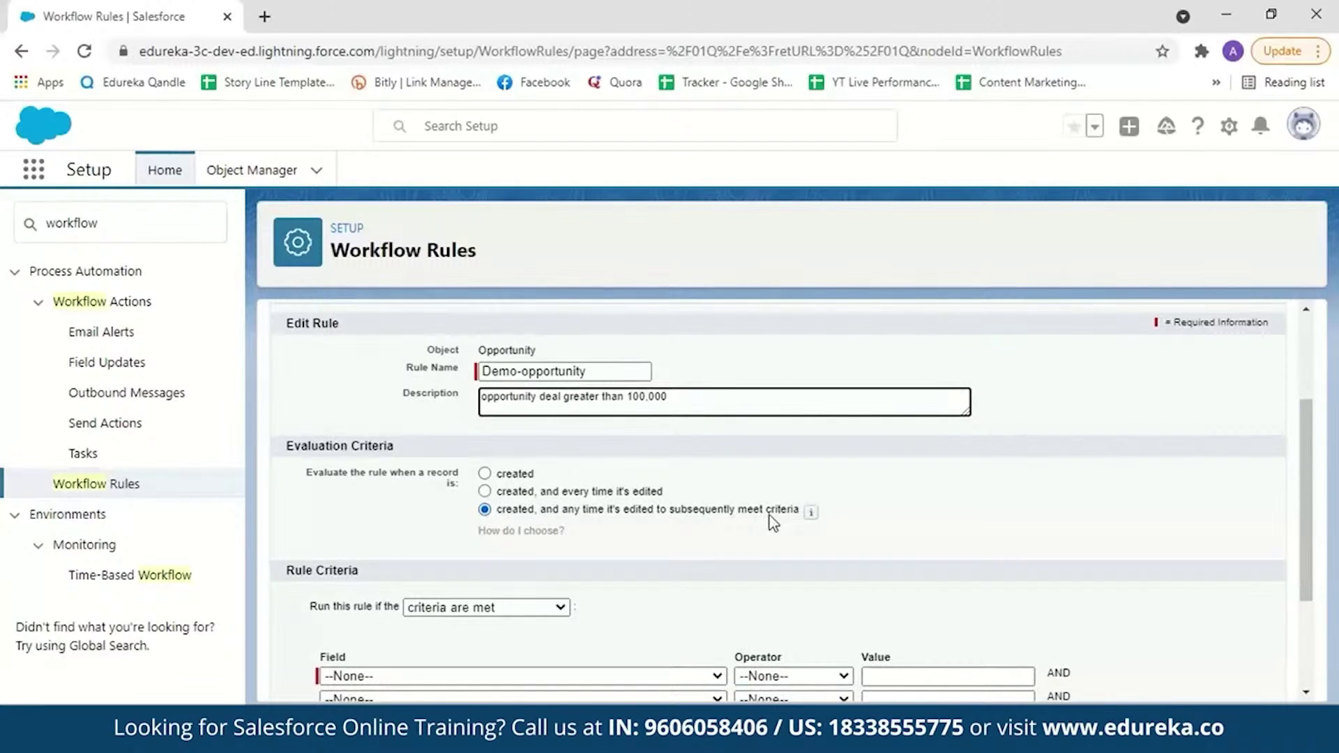
pyautogui.scroll(-2, 1326, 461)
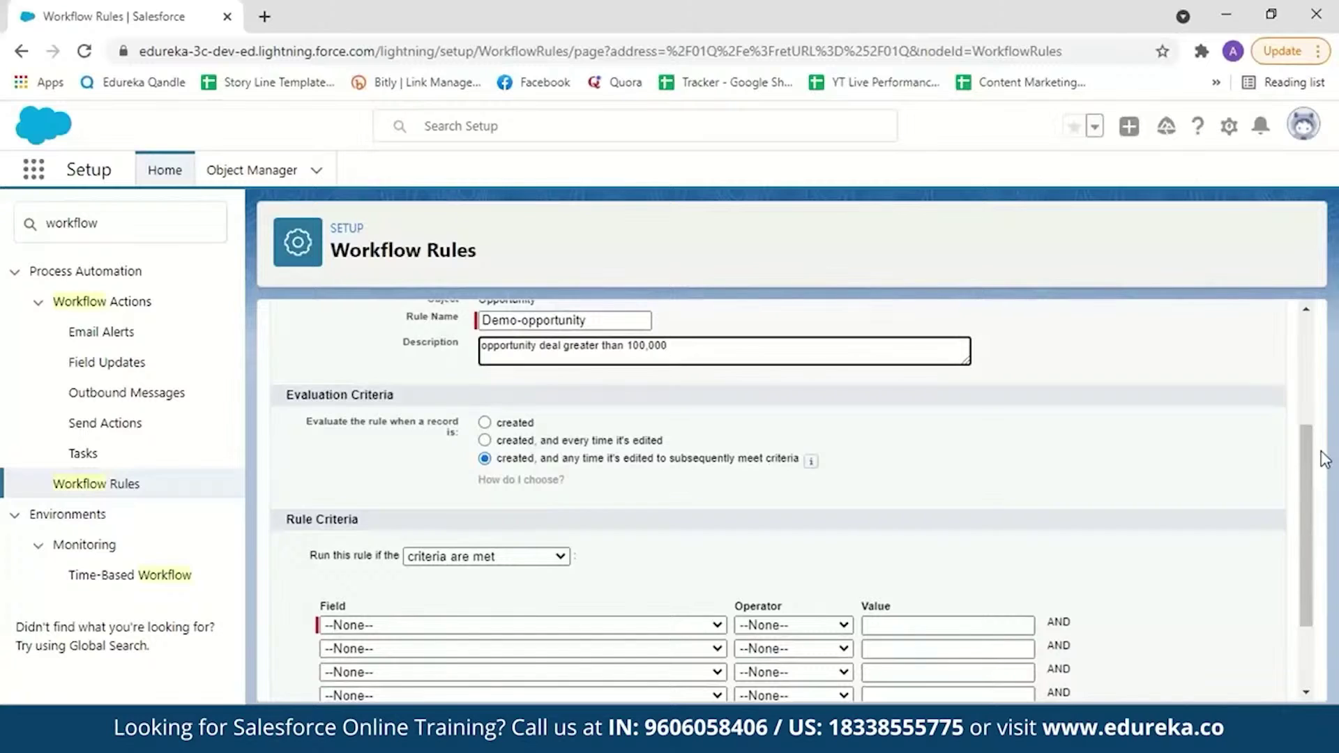
pyautogui.scroll(-3, 1326, 461)
pyautogui.click(486, 442)
pyautogui.click(488, 458)
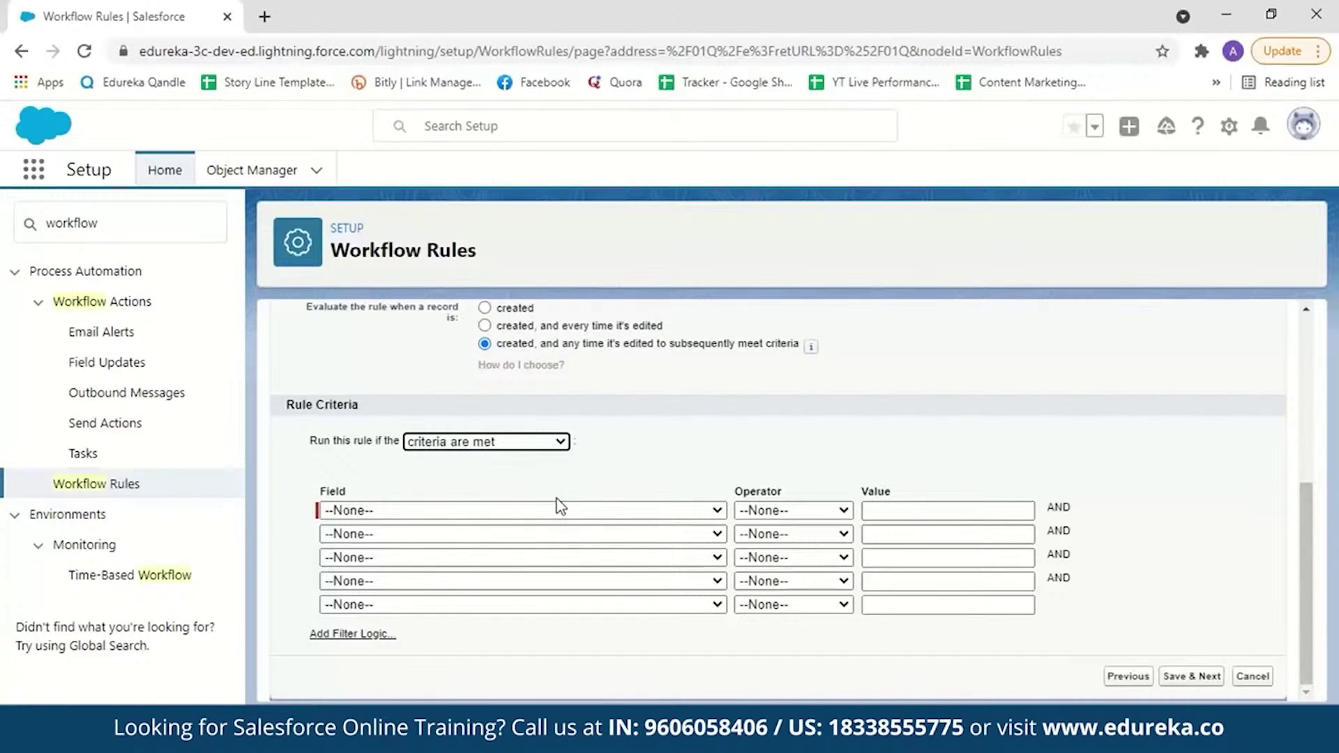
# Step: Define the first rule criterion as Opportunity: Amount greater or equal 100000
pyautogui.click(682, 510)
pyautogui.scroll(-1, 614, 418)
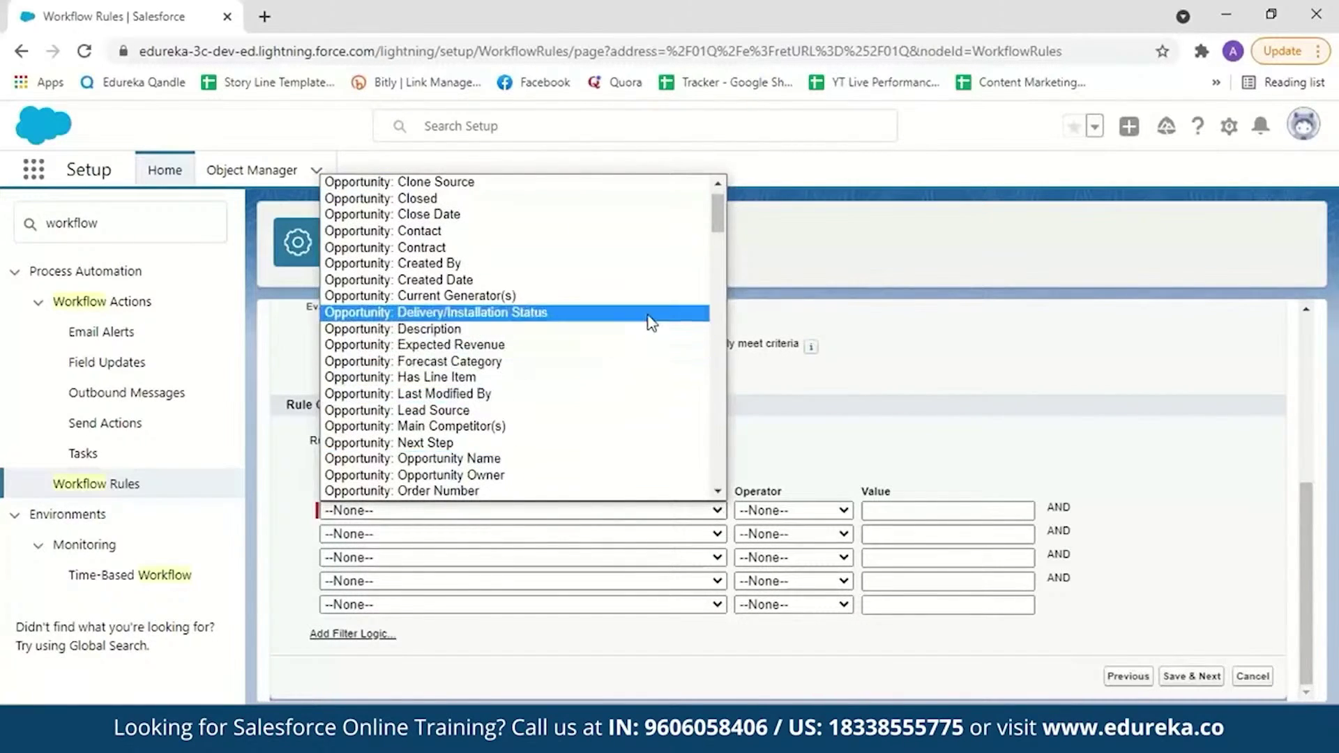
pyautogui.scroll(1, 566, 210)
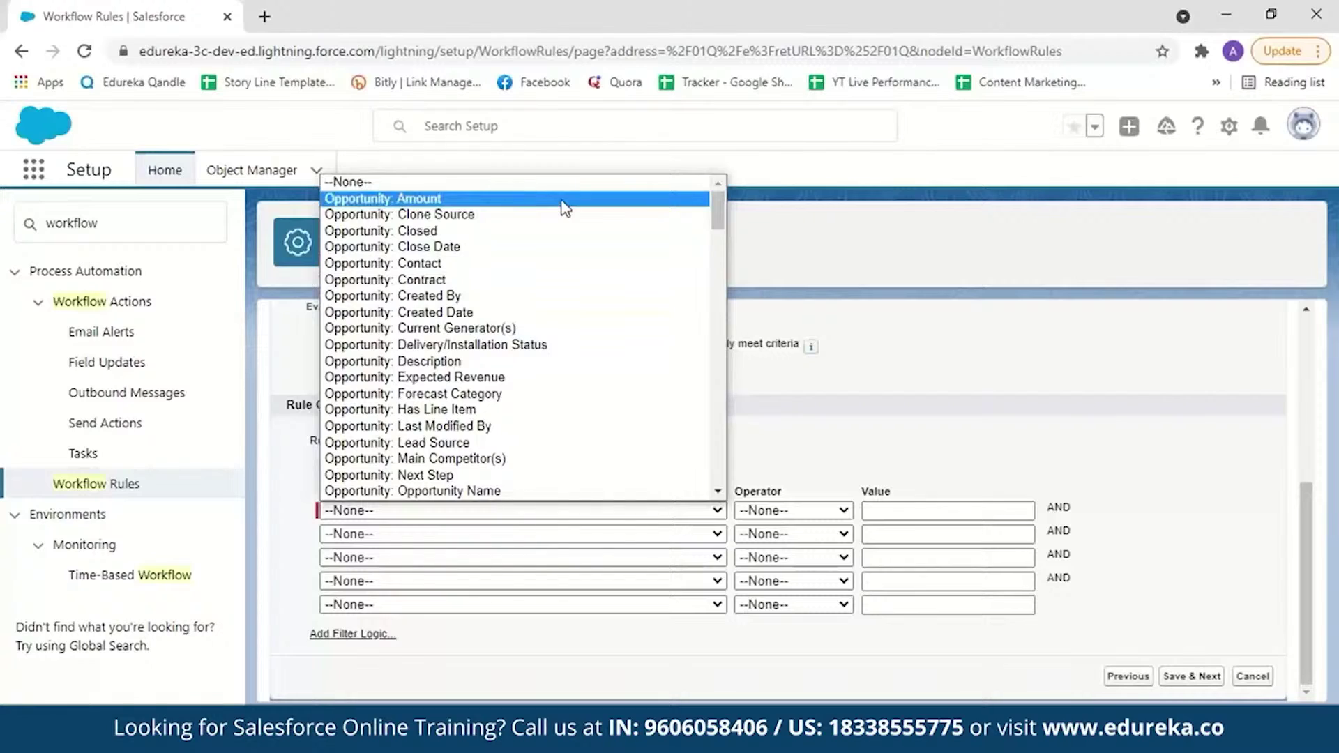
pyautogui.click(565, 208)
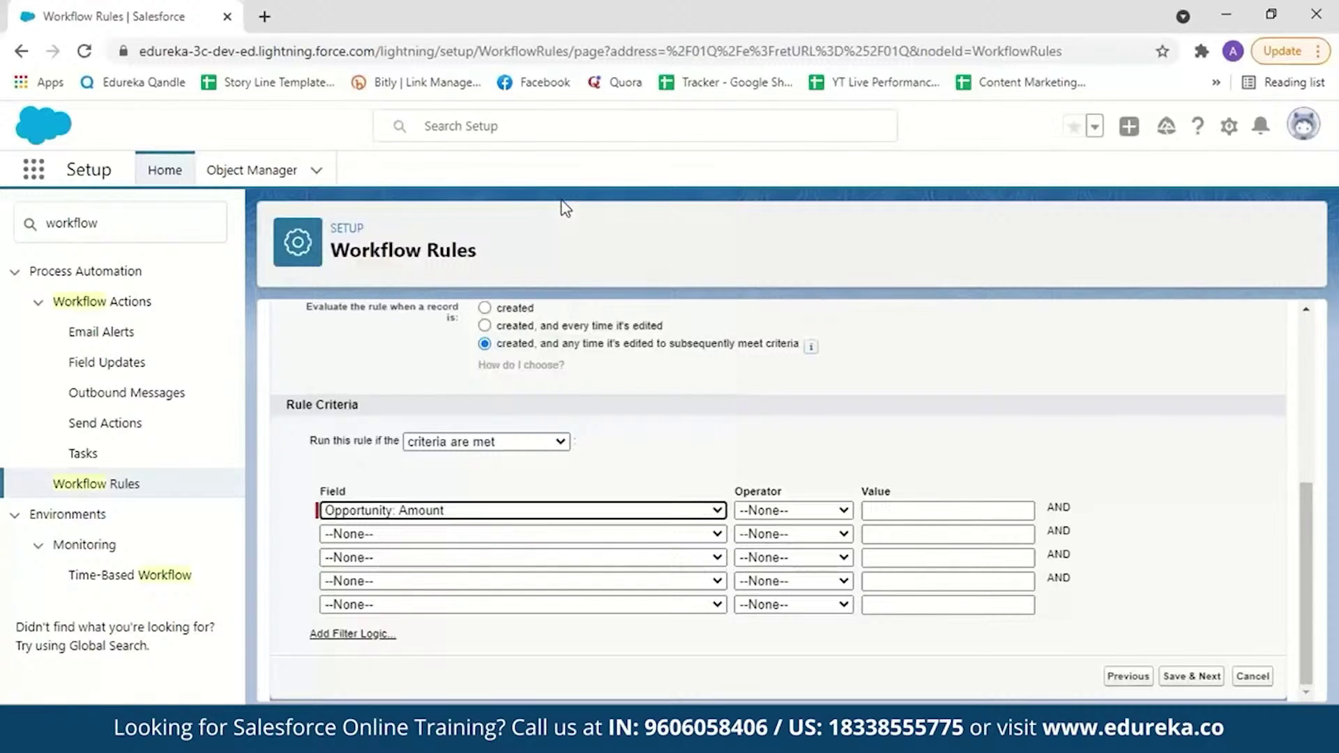
pyautogui.click(841, 514)
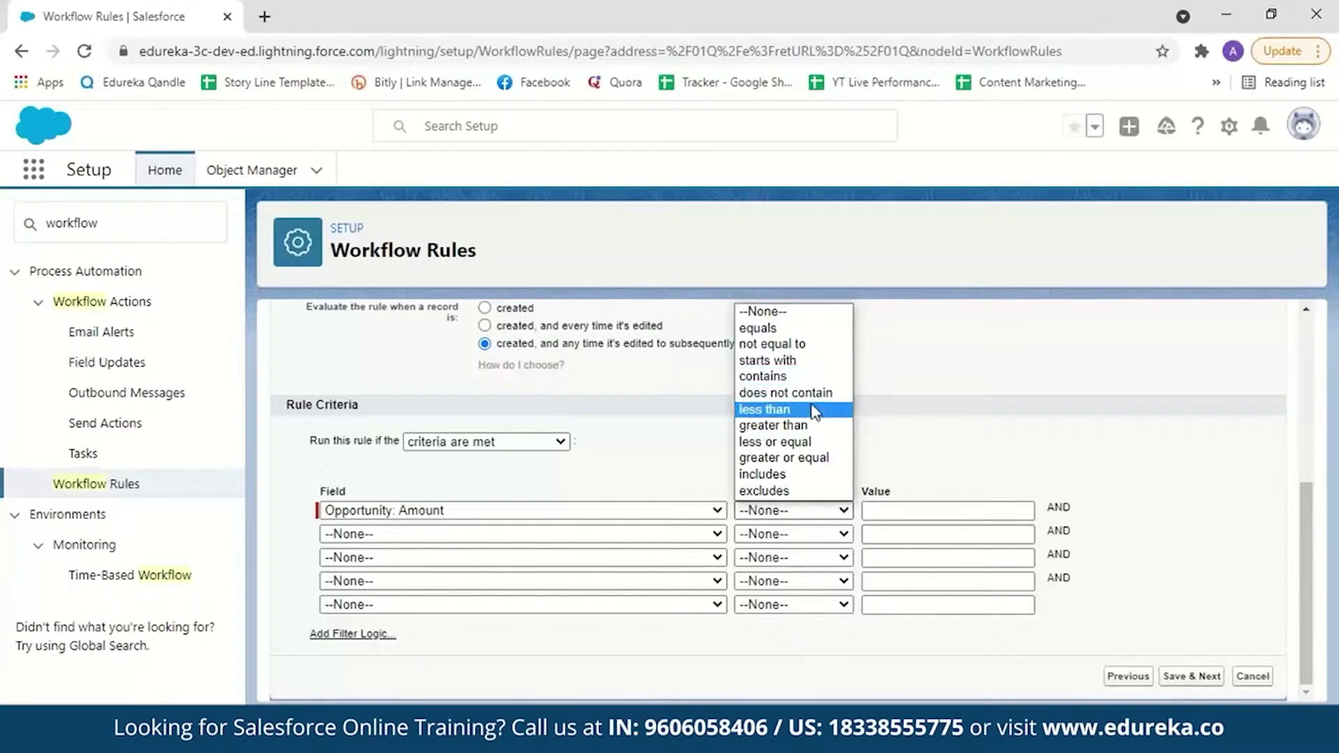
pyautogui.click(814, 459)
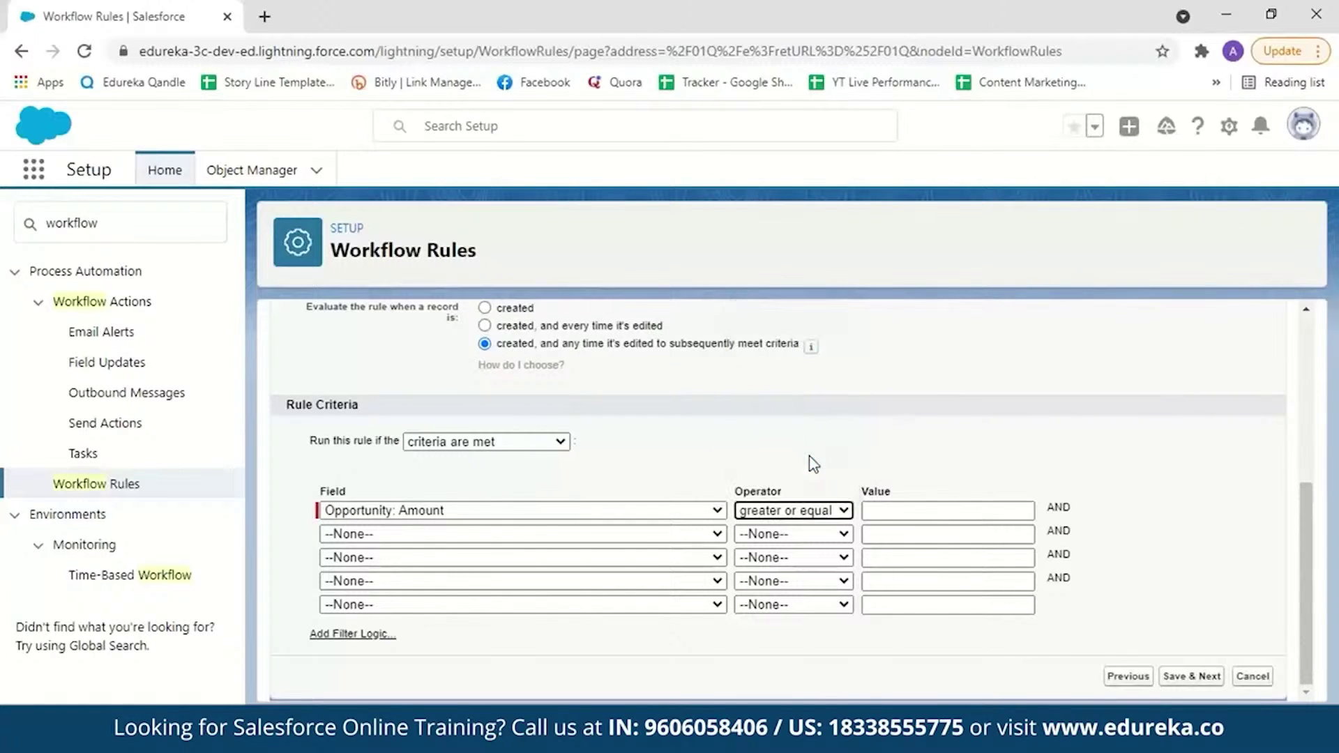
pyautogui.click(878, 510)
pyautogui.write('100000')
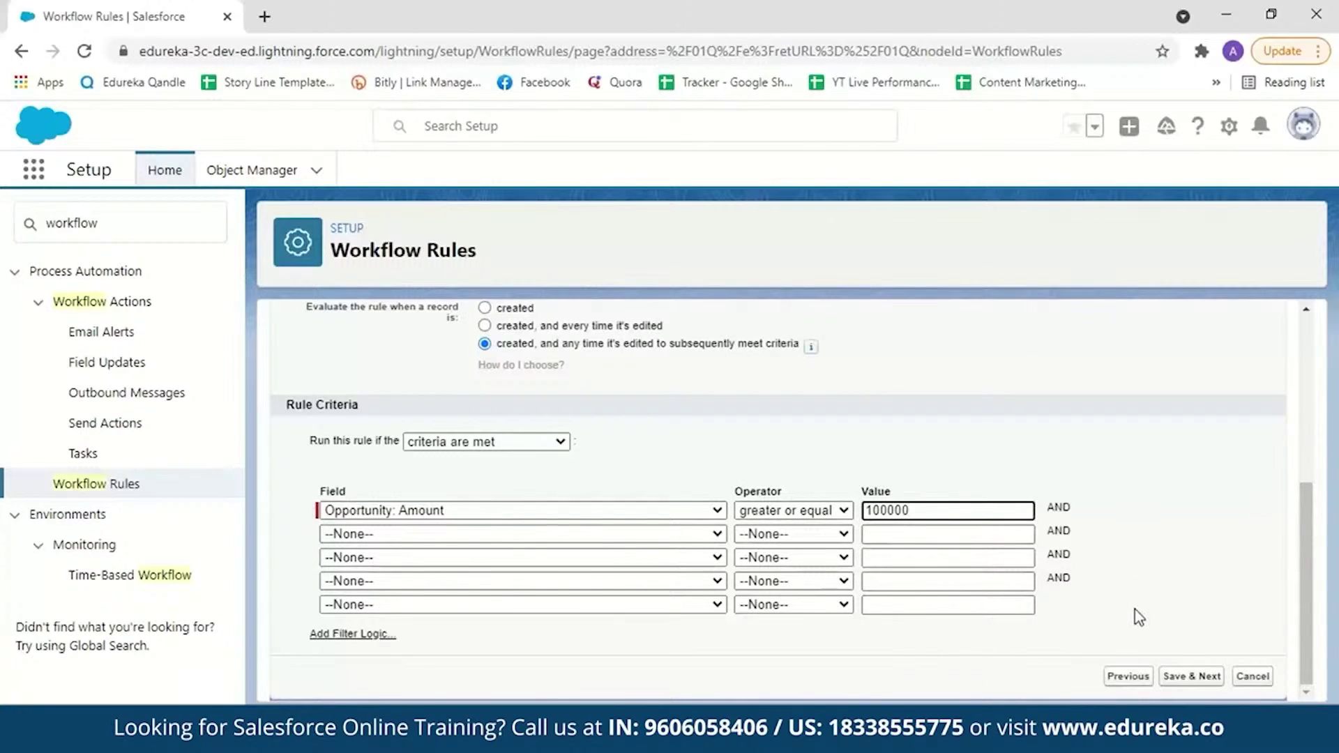
# Step: Save the rule criteria and start a new email alert as an immediate workflow action
pyautogui.click(1190, 678)
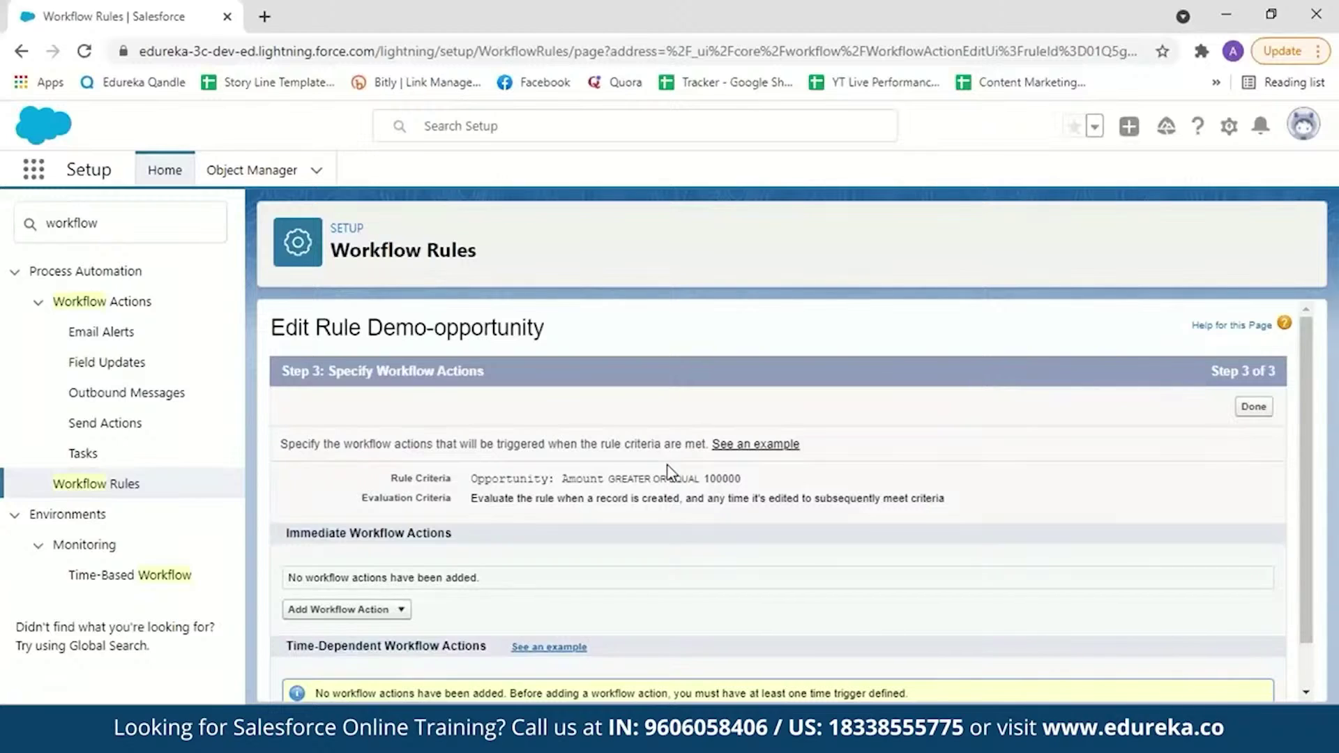
pyautogui.scroll(-1, 668, 473)
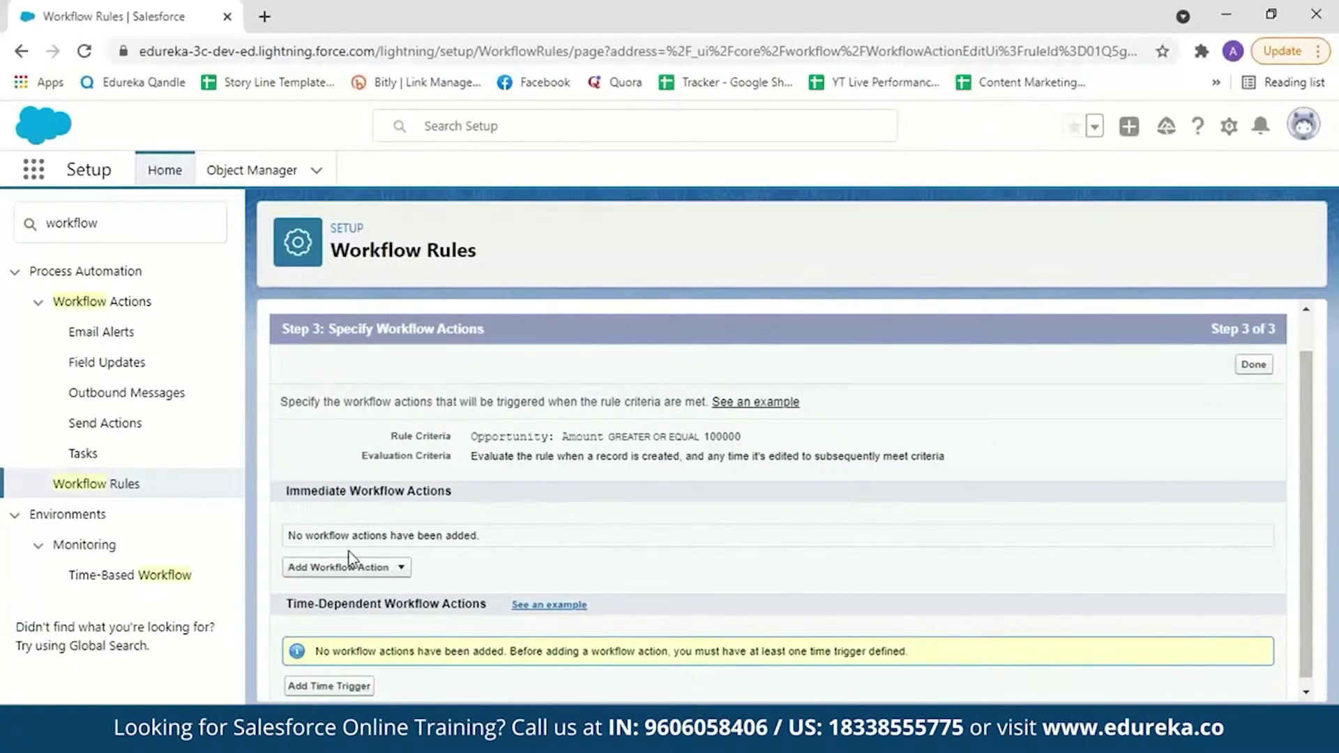
pyautogui.click(379, 569)
pyautogui.click(348, 606)
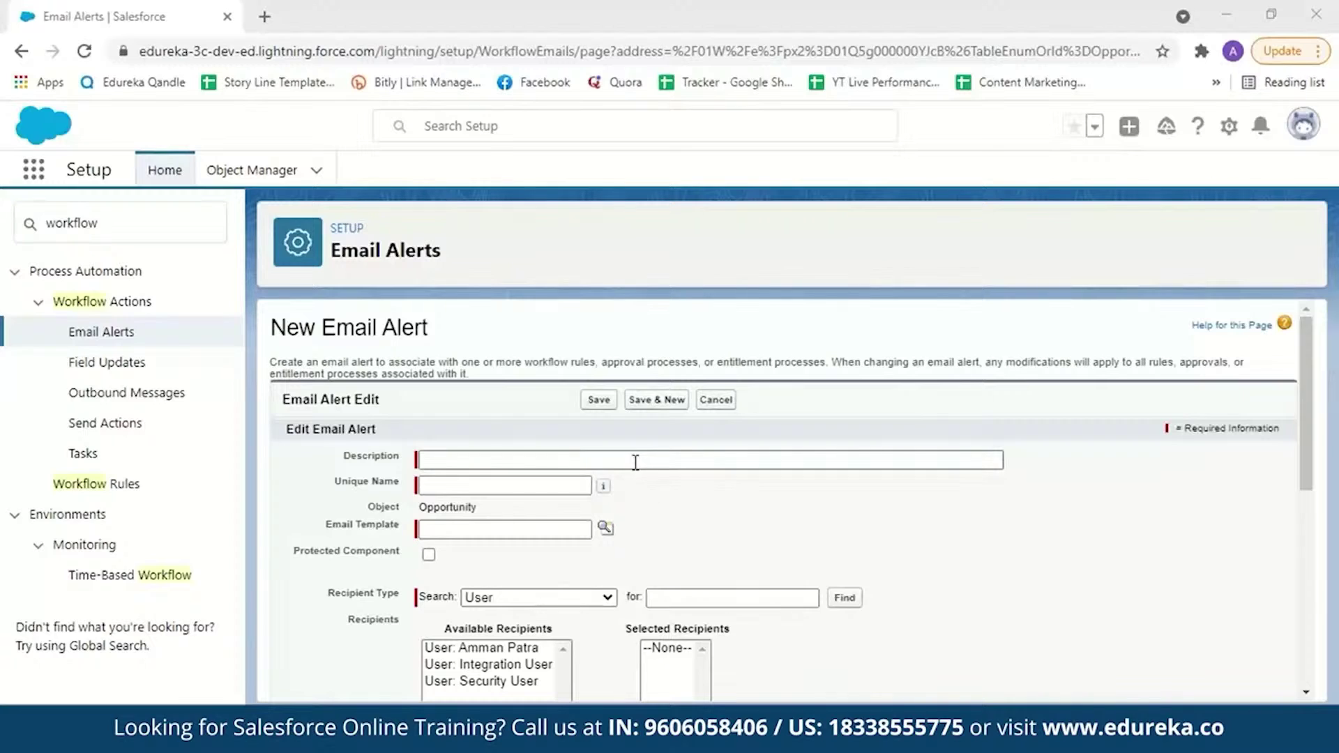
# Step: Give the email alert the description "opportunity amount greater than 100000" and unique name "Opportunity_amount", and open the email template lookup
pyautogui.click(452, 463)
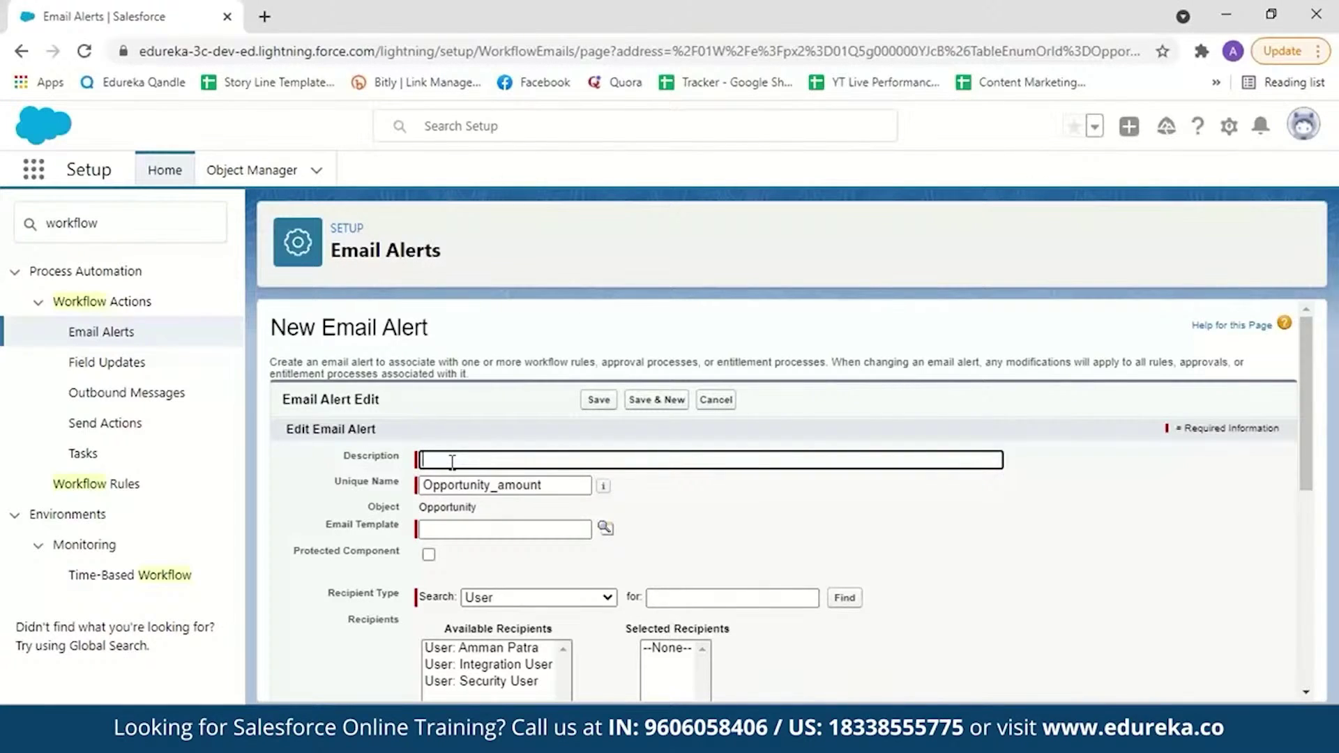
pyautogui.click(452, 462)
pyautogui.write('oppo')
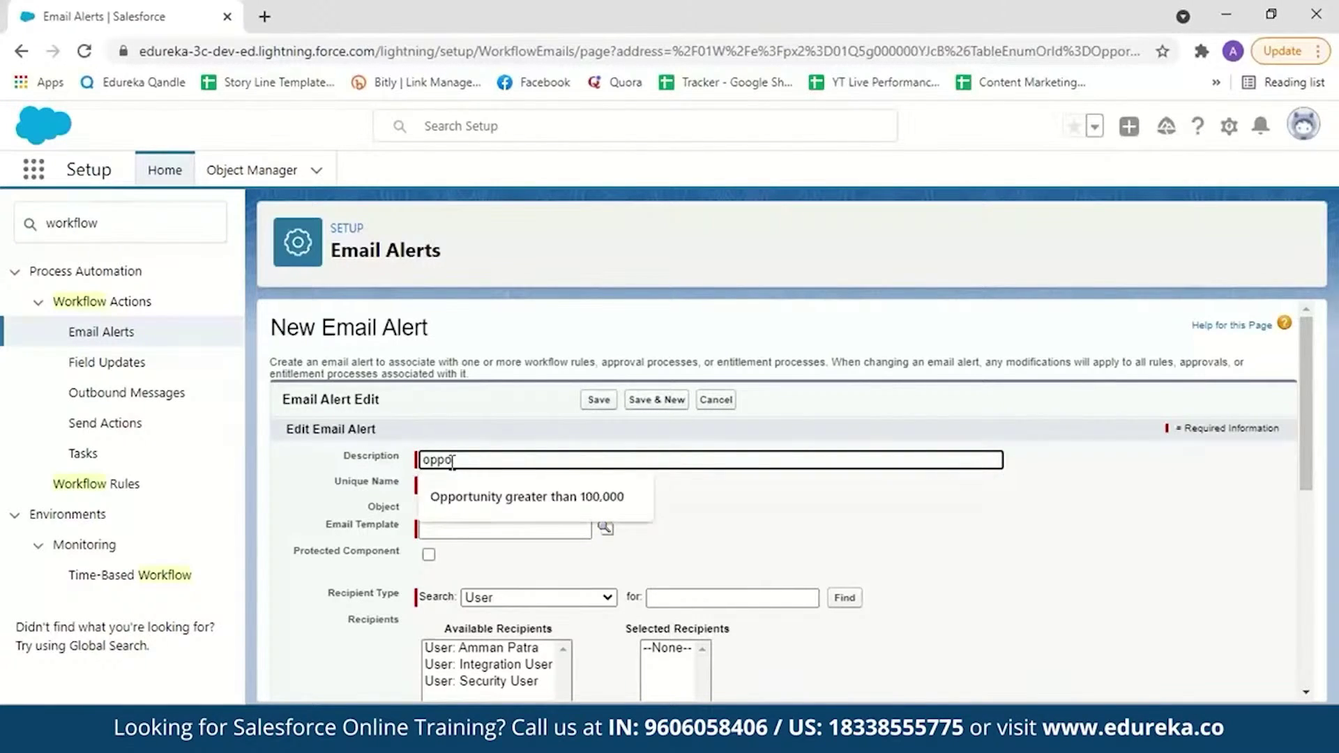
pyautogui.write('rtunity amount')
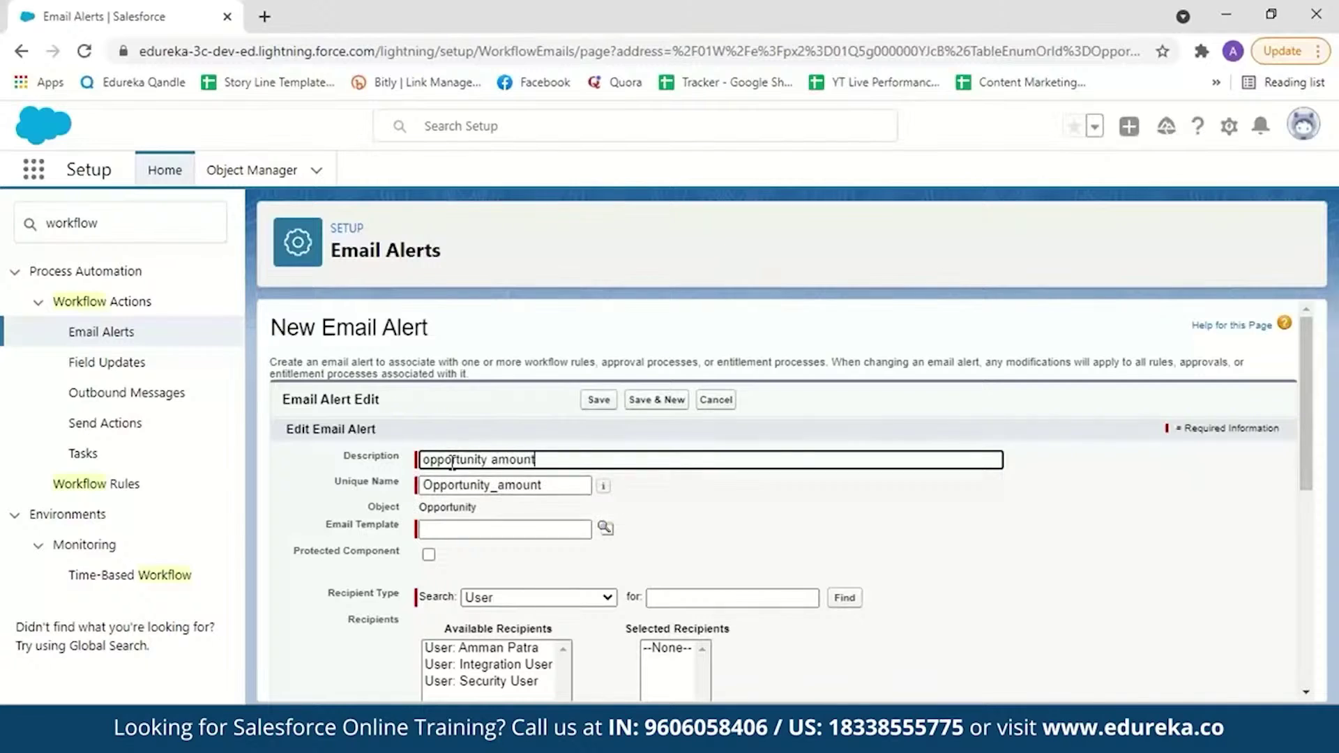
pyautogui.write(' greater than 100000')
pyautogui.click(555, 486)
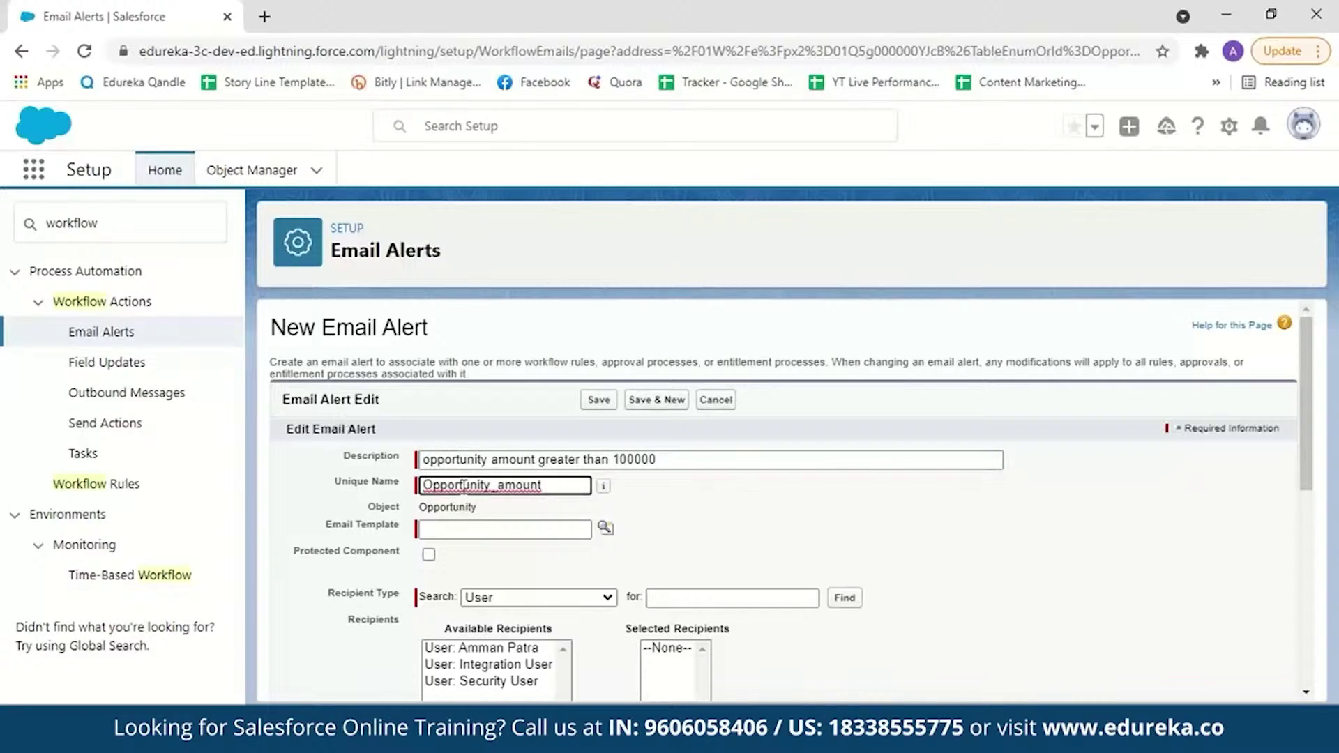
pyautogui.click(475, 530)
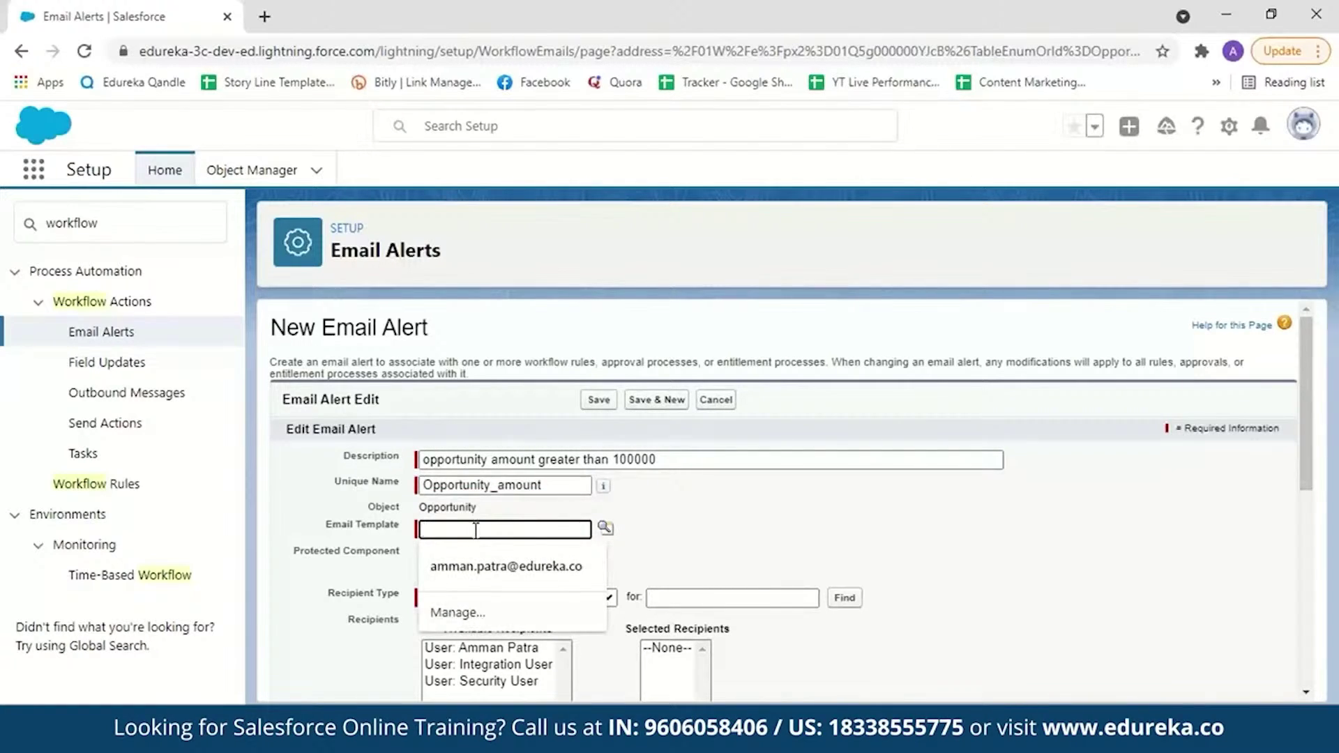
pyautogui.click(605, 529)
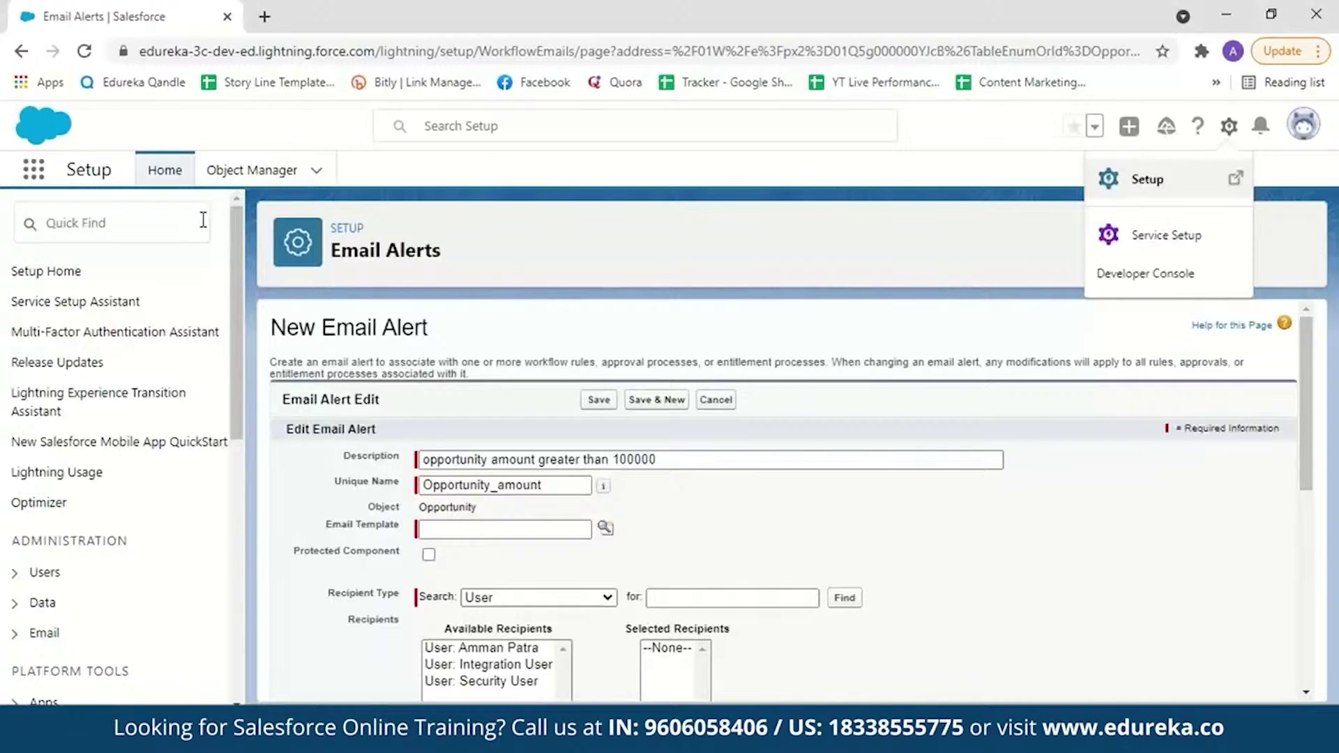
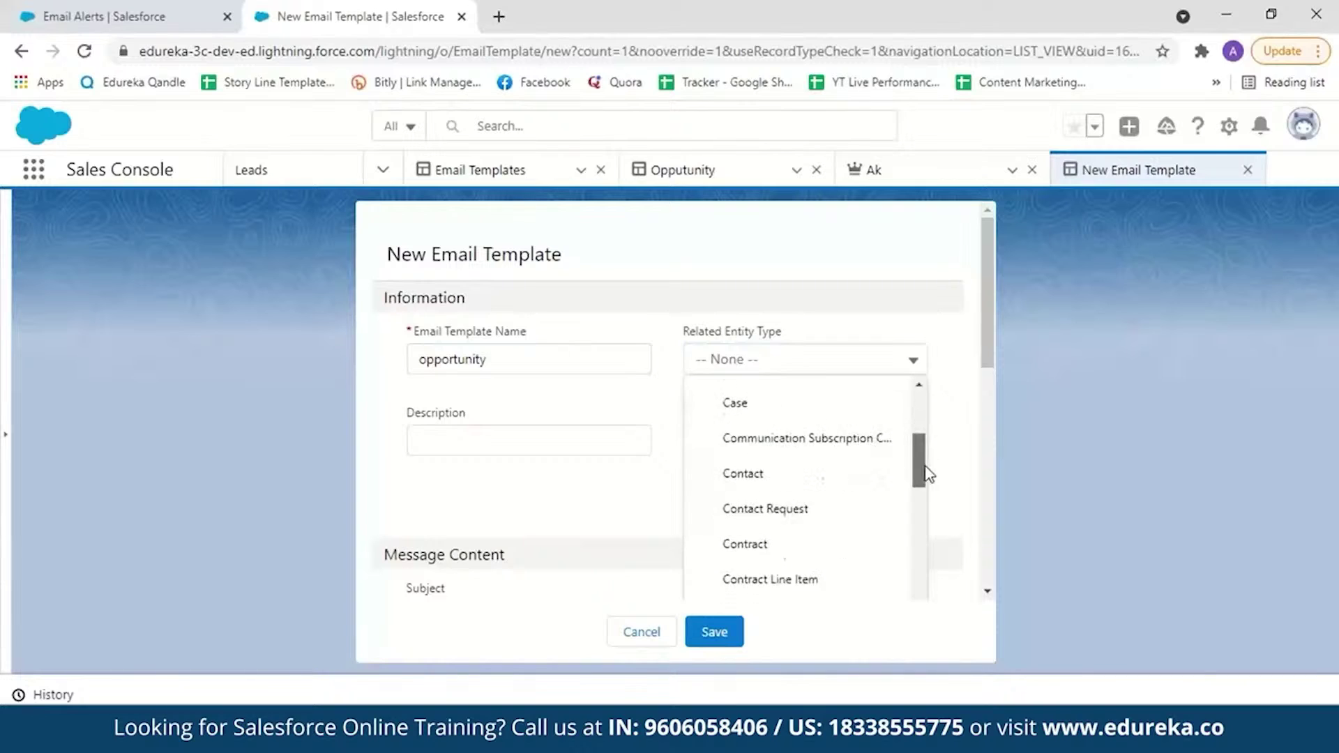
# Step: Leave the new email template's related entity type unset and choose Public Email Templates as its folder
pyautogui.click(946, 450)
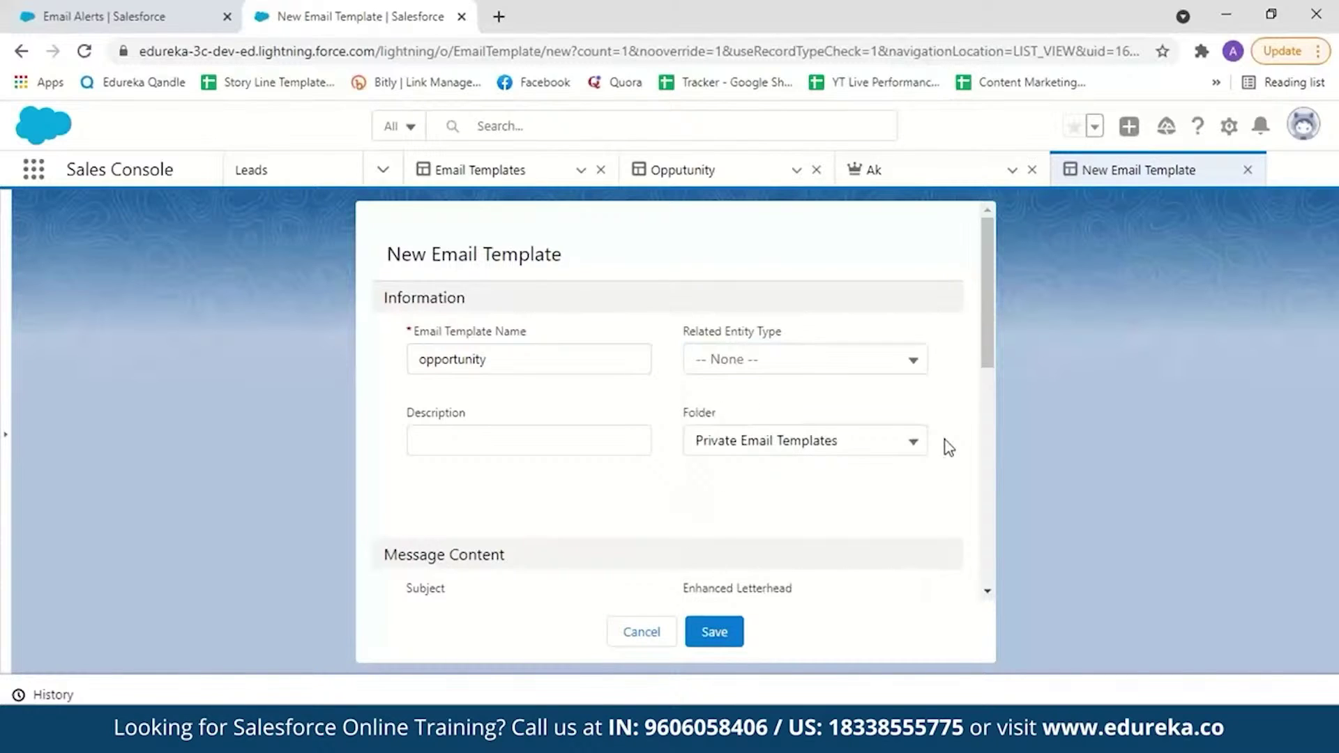
pyautogui.click(915, 443)
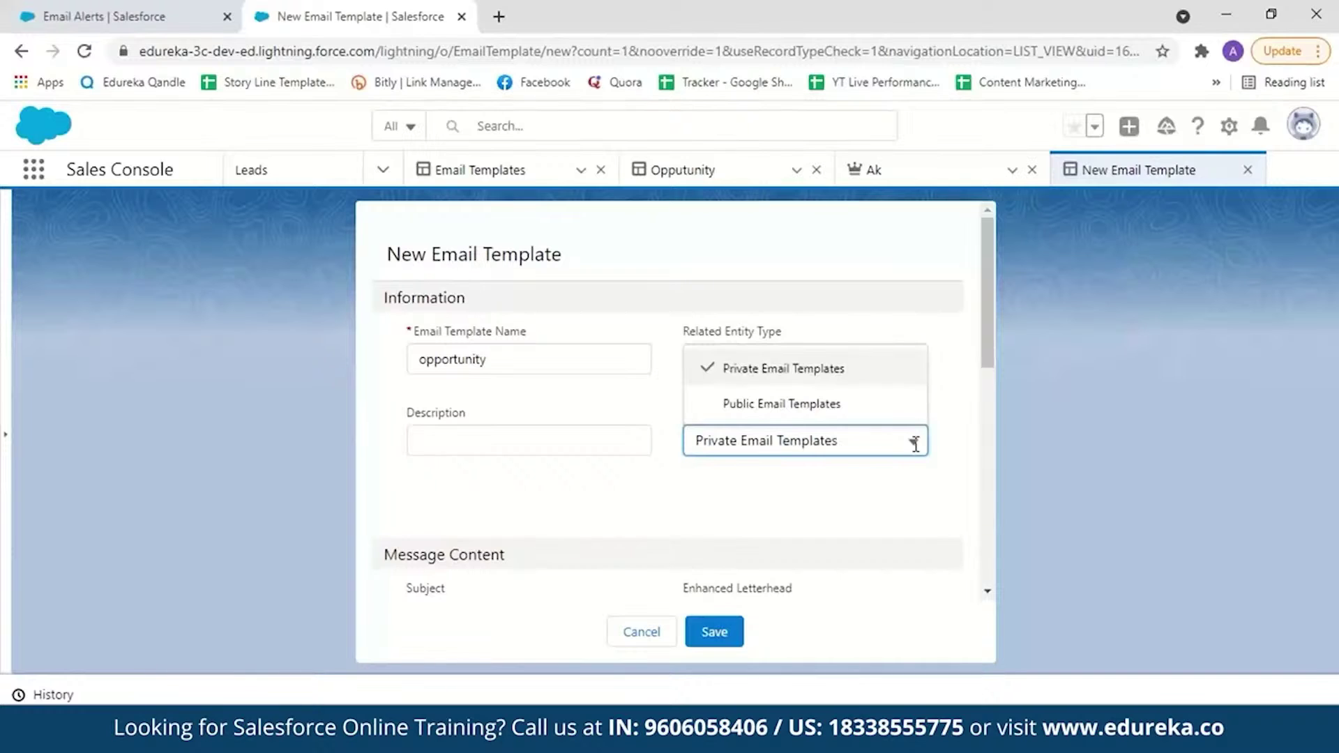
pyautogui.click(826, 397)
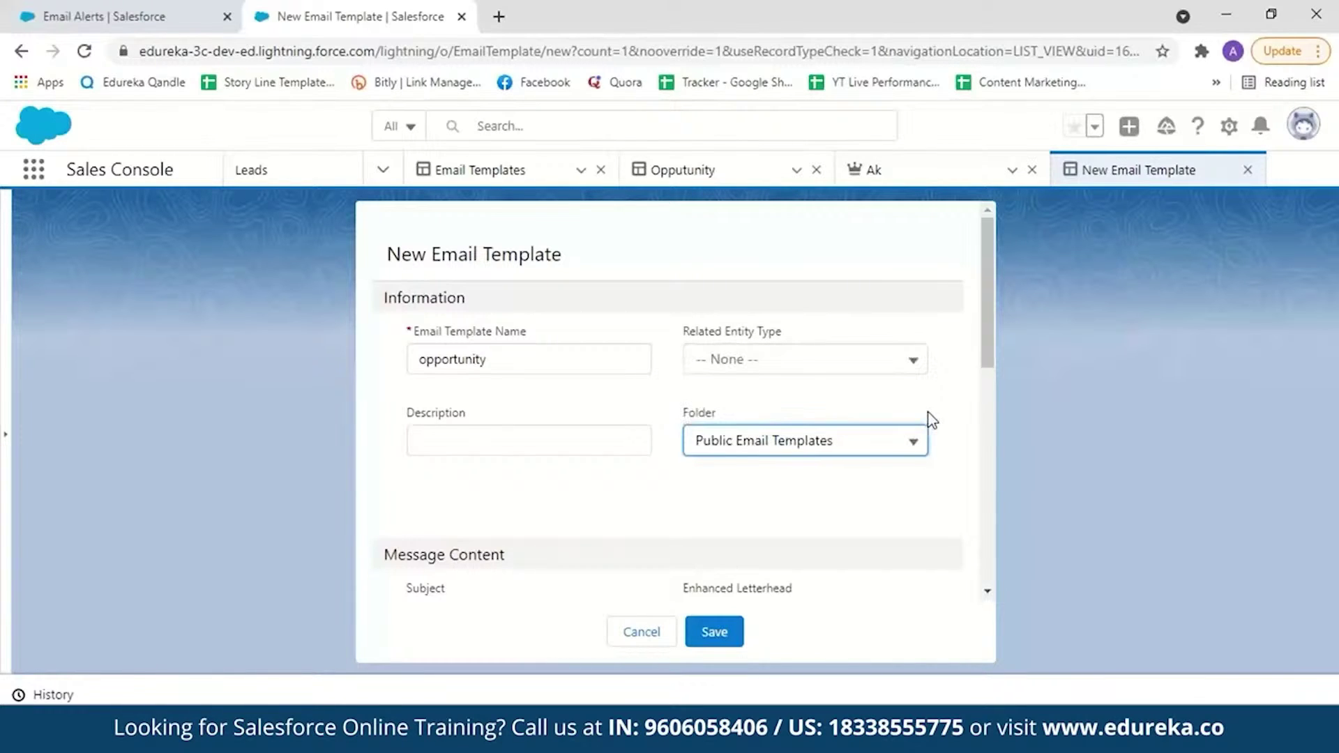
# Step: Set the email template's subject to "Opportunity amount greater than 100,000.00"
pyautogui.scroll(-4, 994, 344)
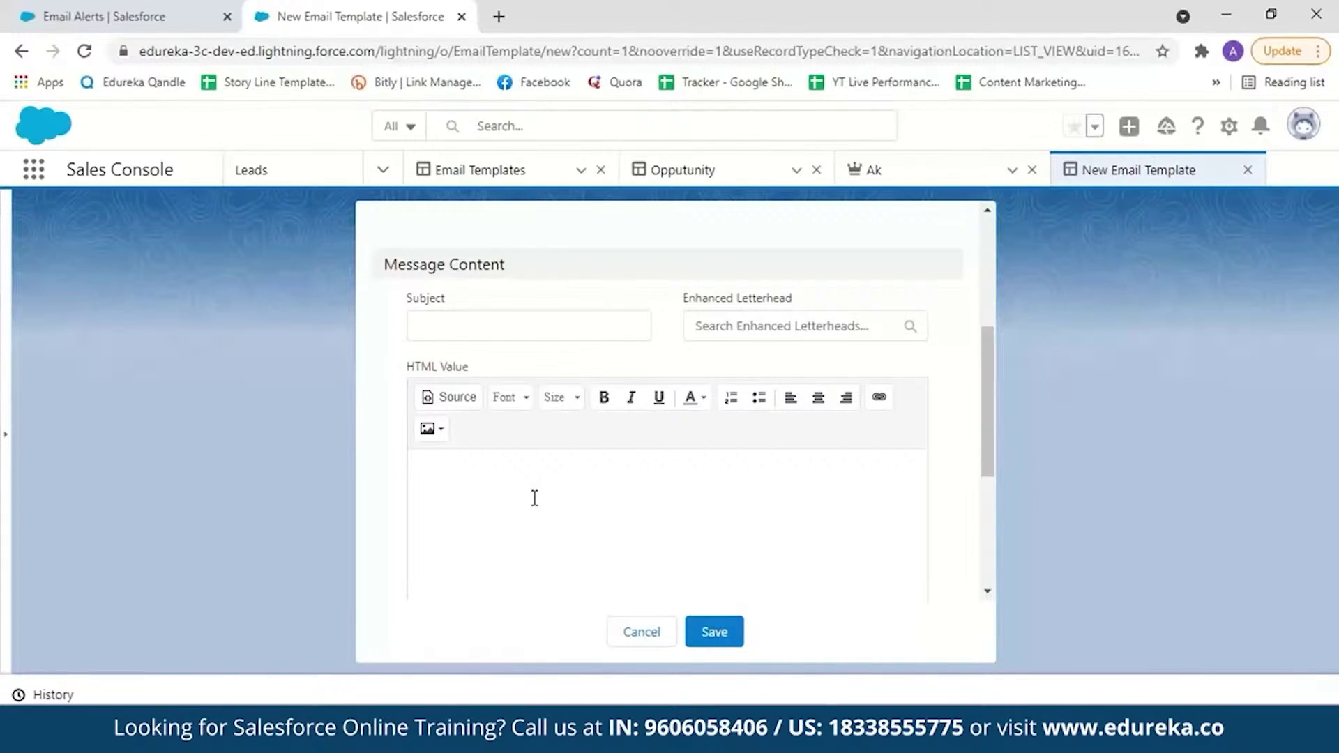
pyautogui.click(499, 327)
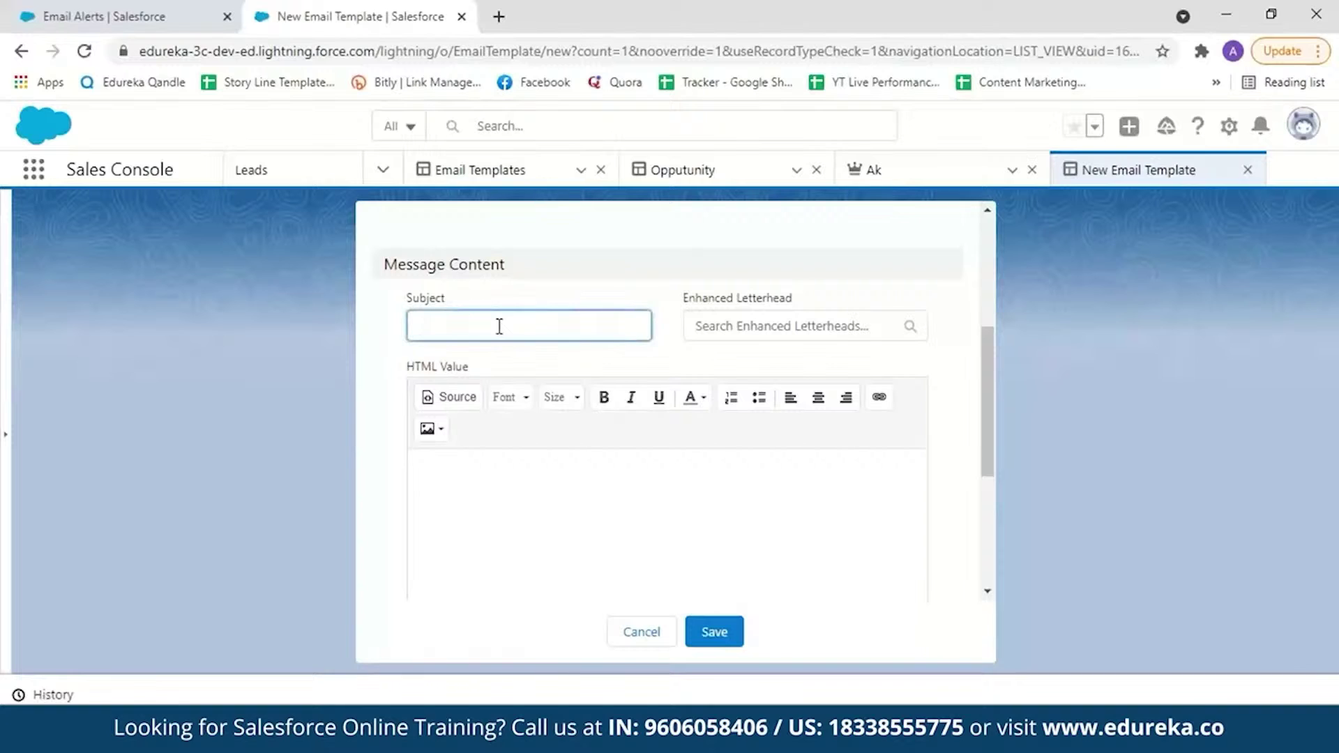
pyautogui.write('Opportunity amount greater ')
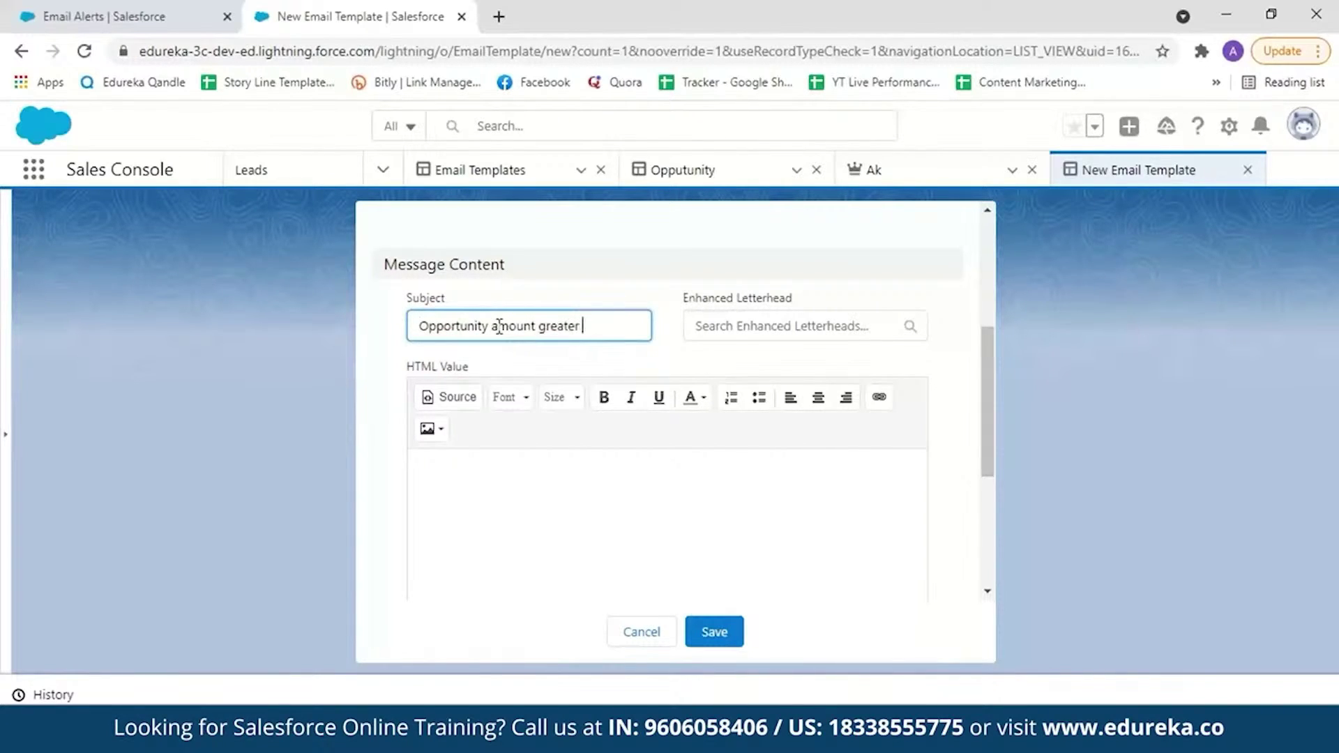
pyautogui.write('than 100,000.00')
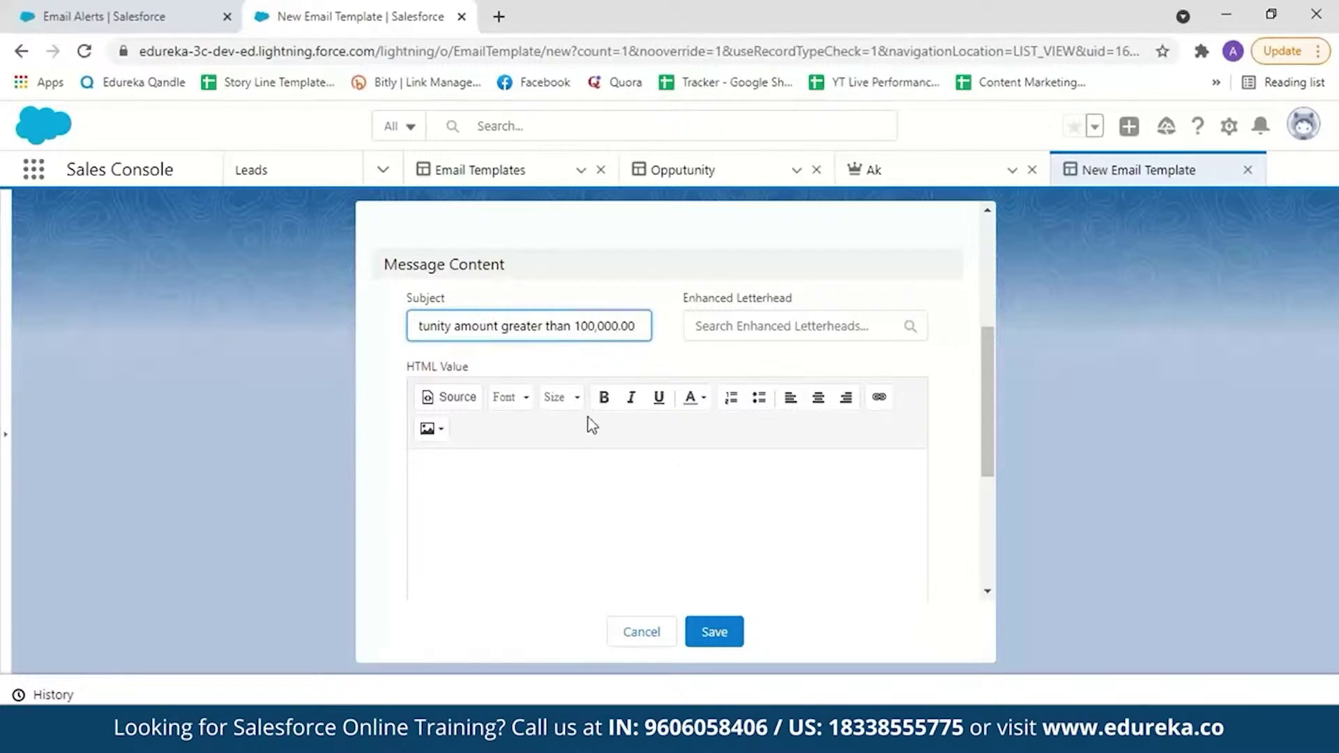
# Step: Write the message body "Hello, An opportunity is created whose amount exceeds 100,000.00. Kindly look into this. Thank you" and save the template
pyautogui.click(570, 465)
pyautogui.write('Hello,')
pyautogui.press('Return')
pyautogui.write('An ')
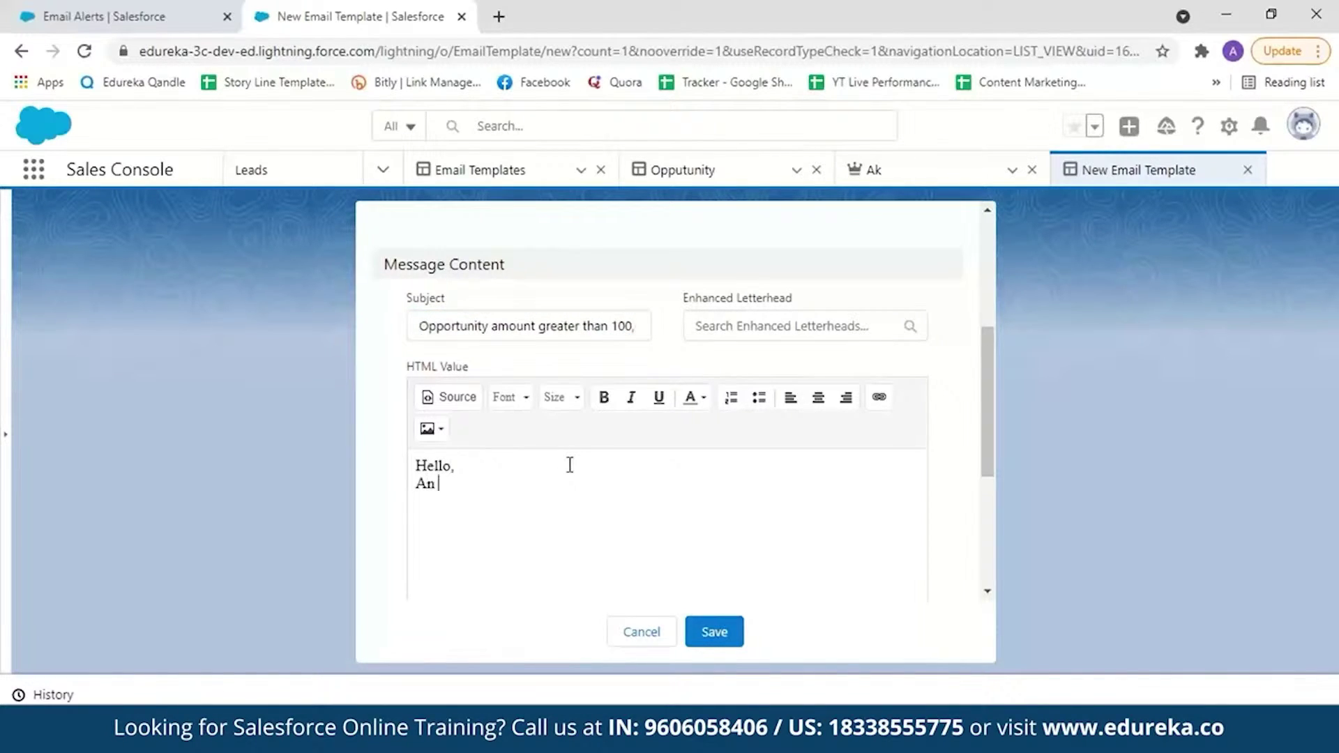
pyautogui.write('opportunity is created whose amou')
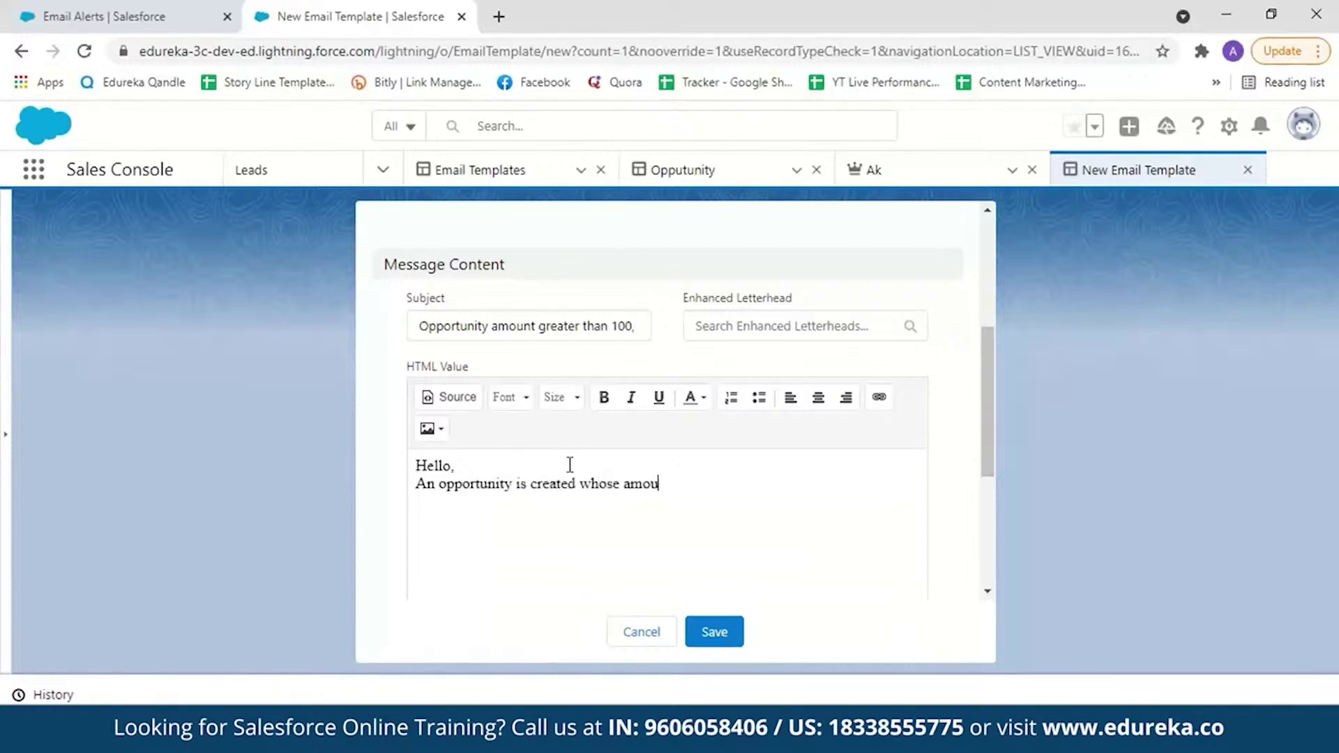
pyautogui.write('nt exce')
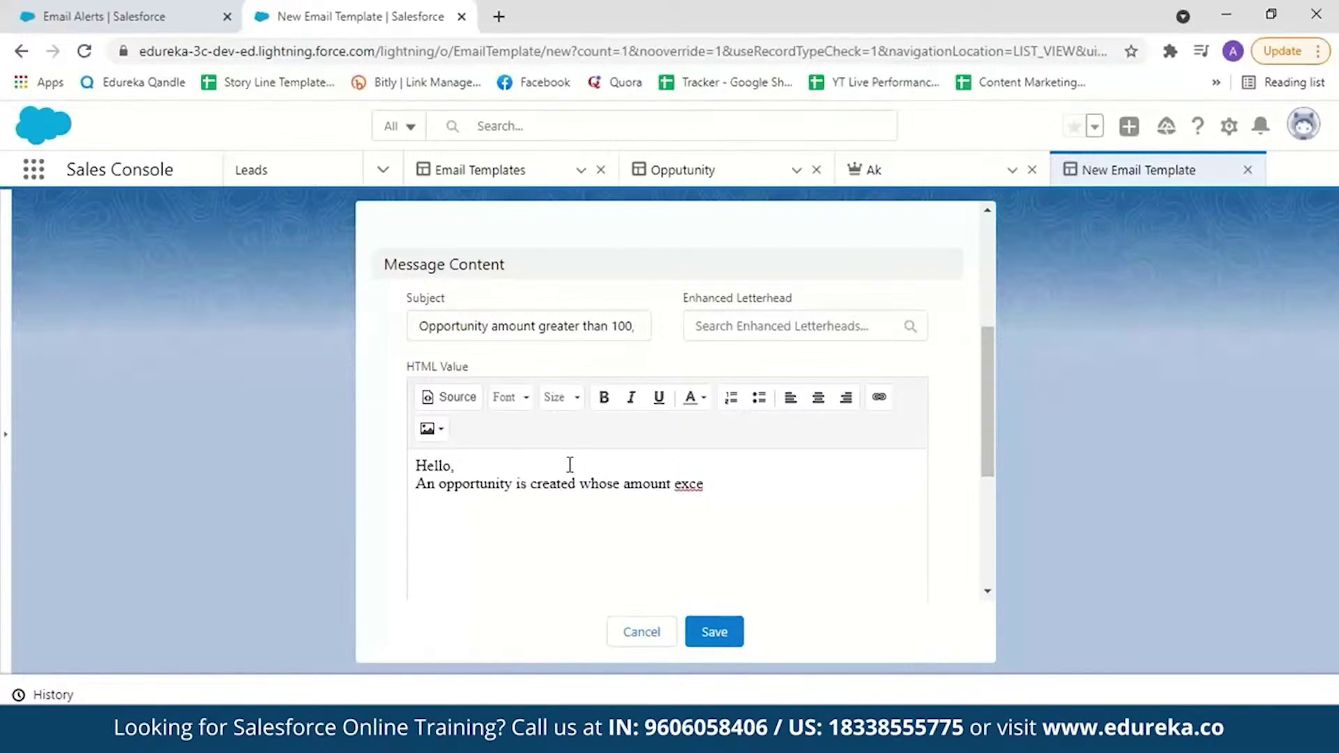
pyautogui.write('eds 100,000.00. Kindly look into this')
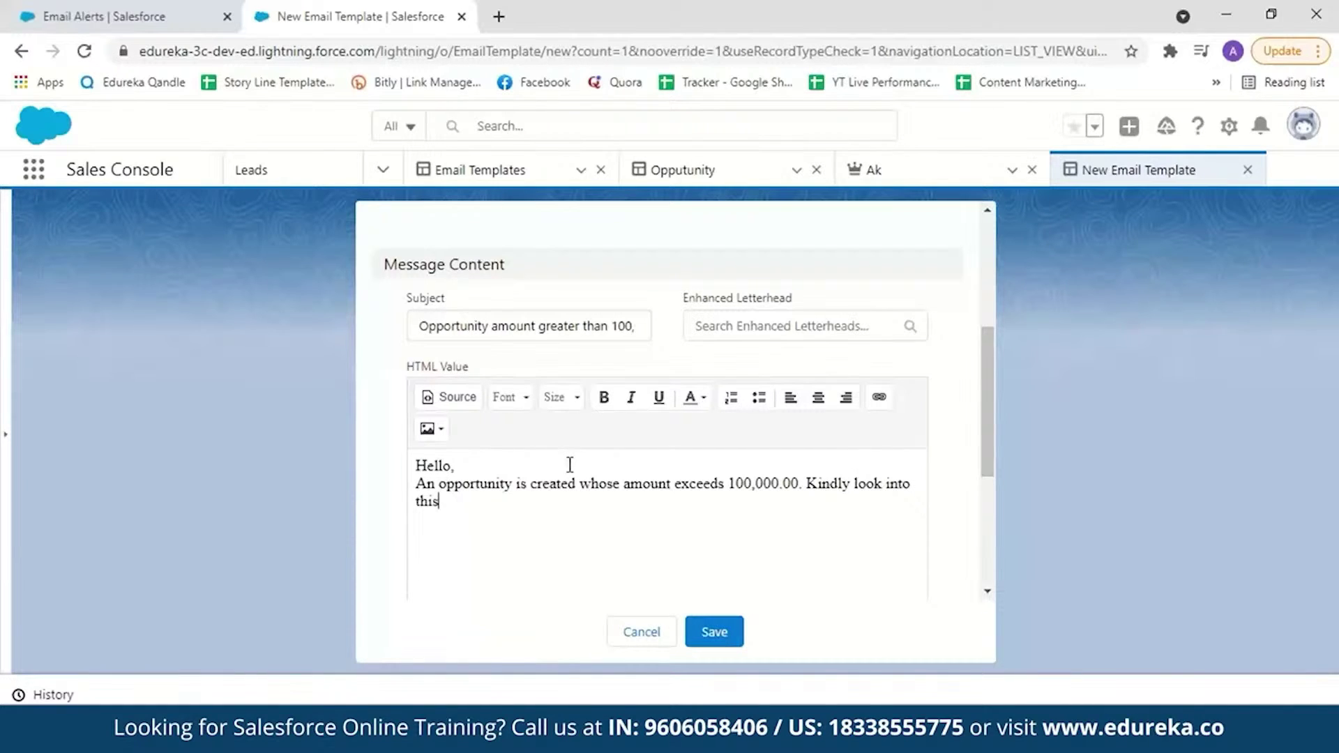
pyautogui.write('.')
pyautogui.press('Return')
pyautogui.press('Return')
pyautogui.write('Thank you')
pyautogui.moveTo(990, 429); pyautogui.dragTo(988, 503)
pyautogui.click(710, 635)
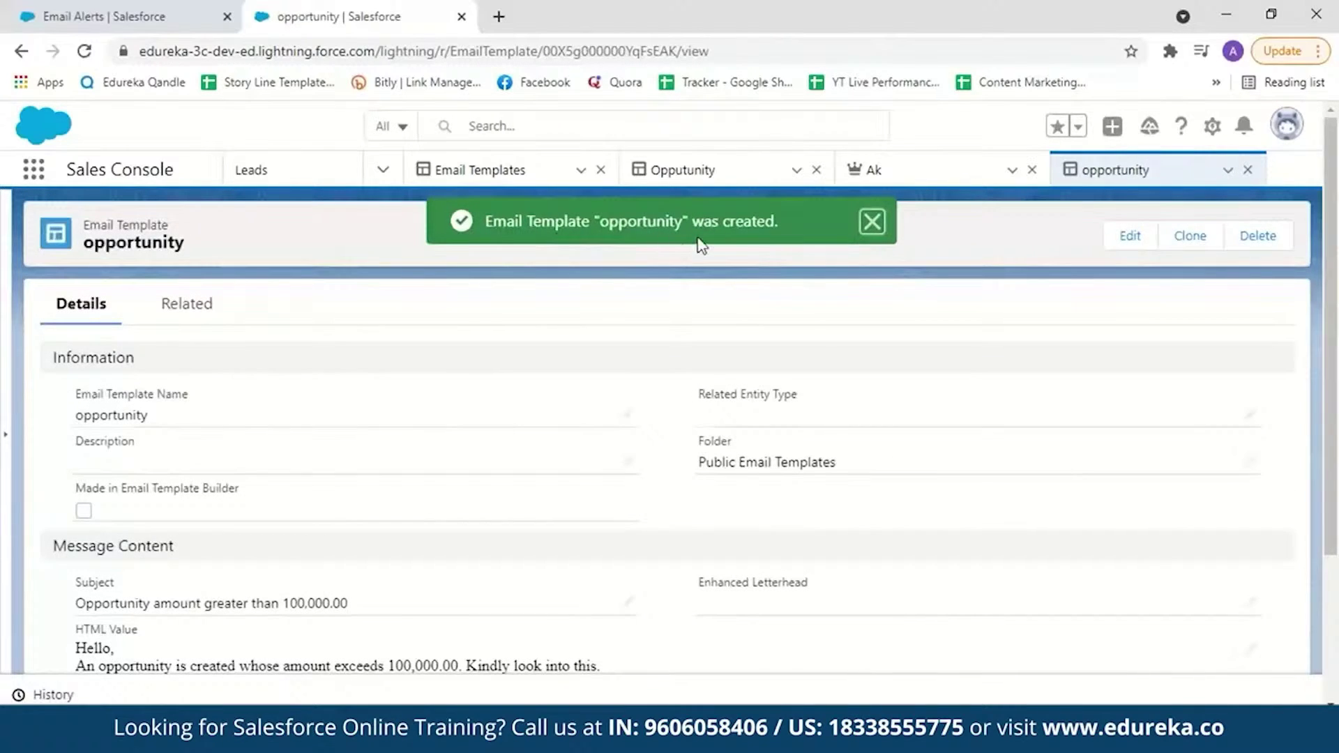
# Step: Return to the new email alert and assign the Lightning template "opportunity" from Public Email Templates as its email template
pyautogui.click(202, 11)
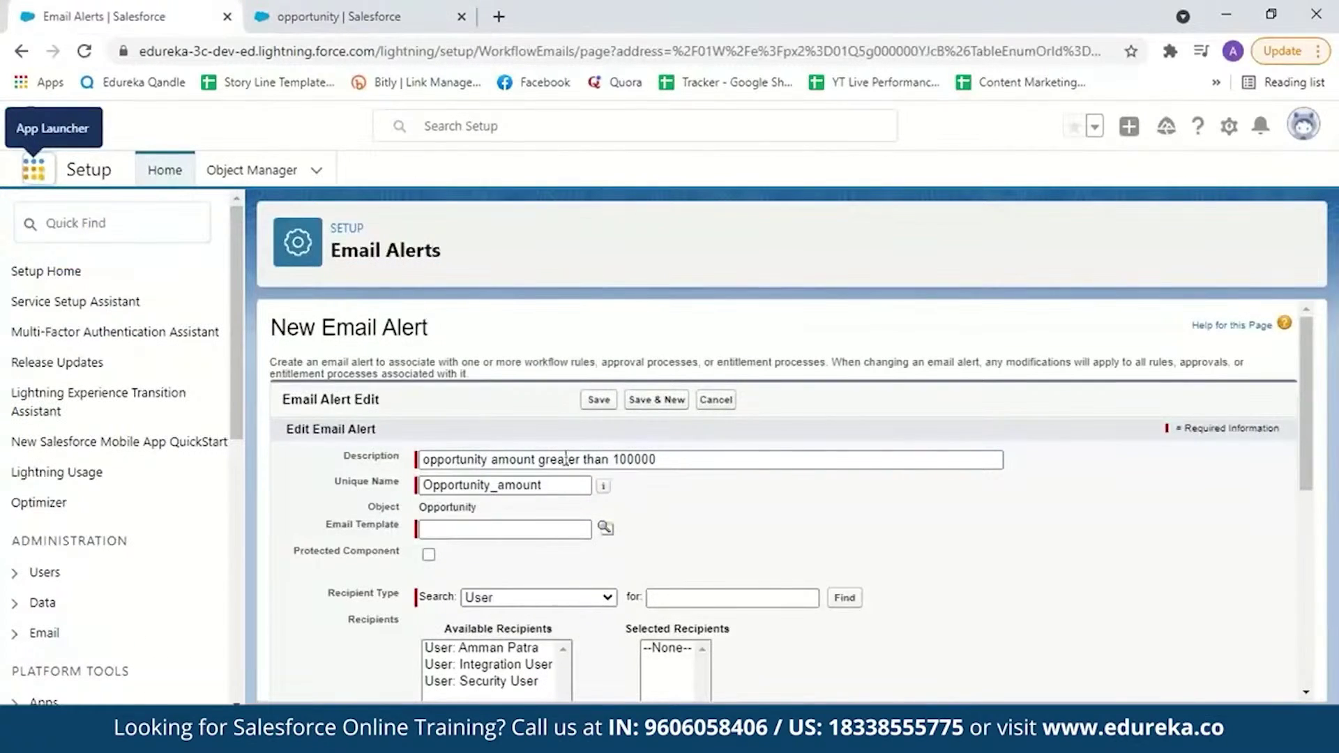
pyautogui.click(605, 528)
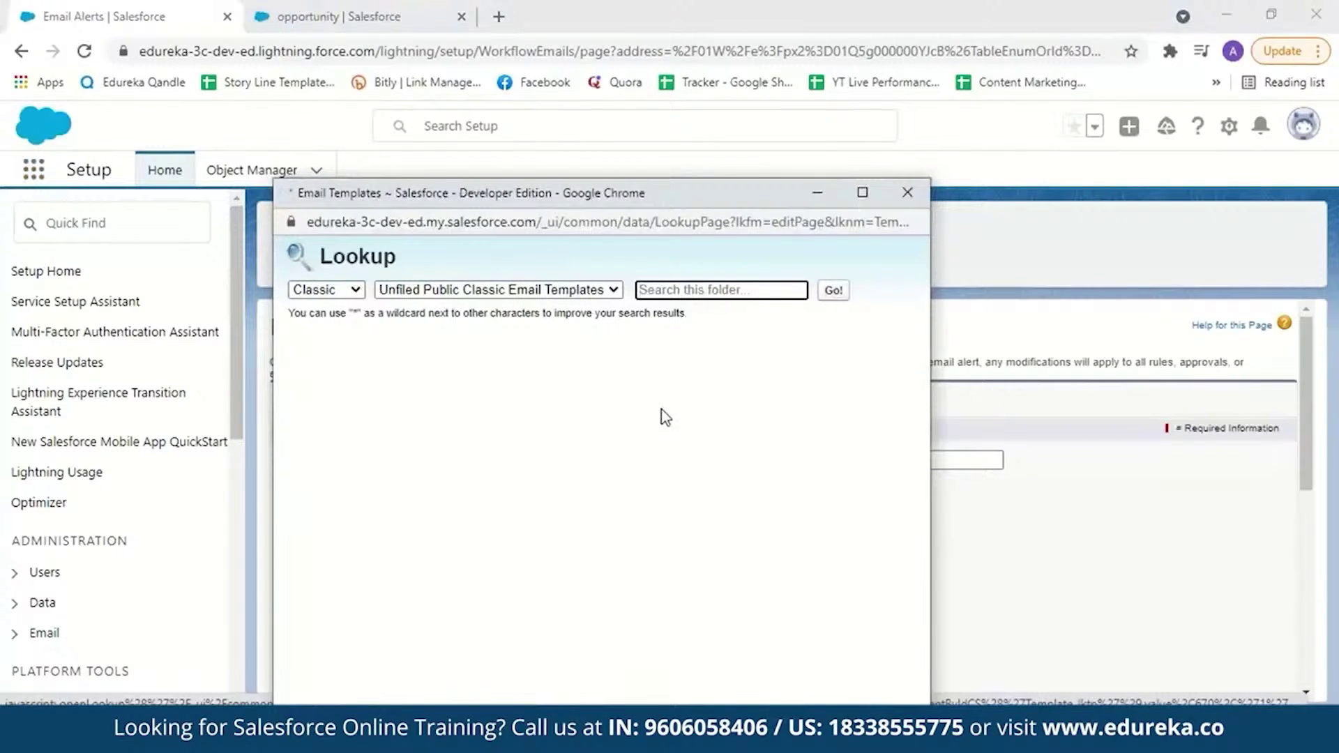
pyautogui.moveTo(925, 430); pyautogui.dragTo(925, 535)
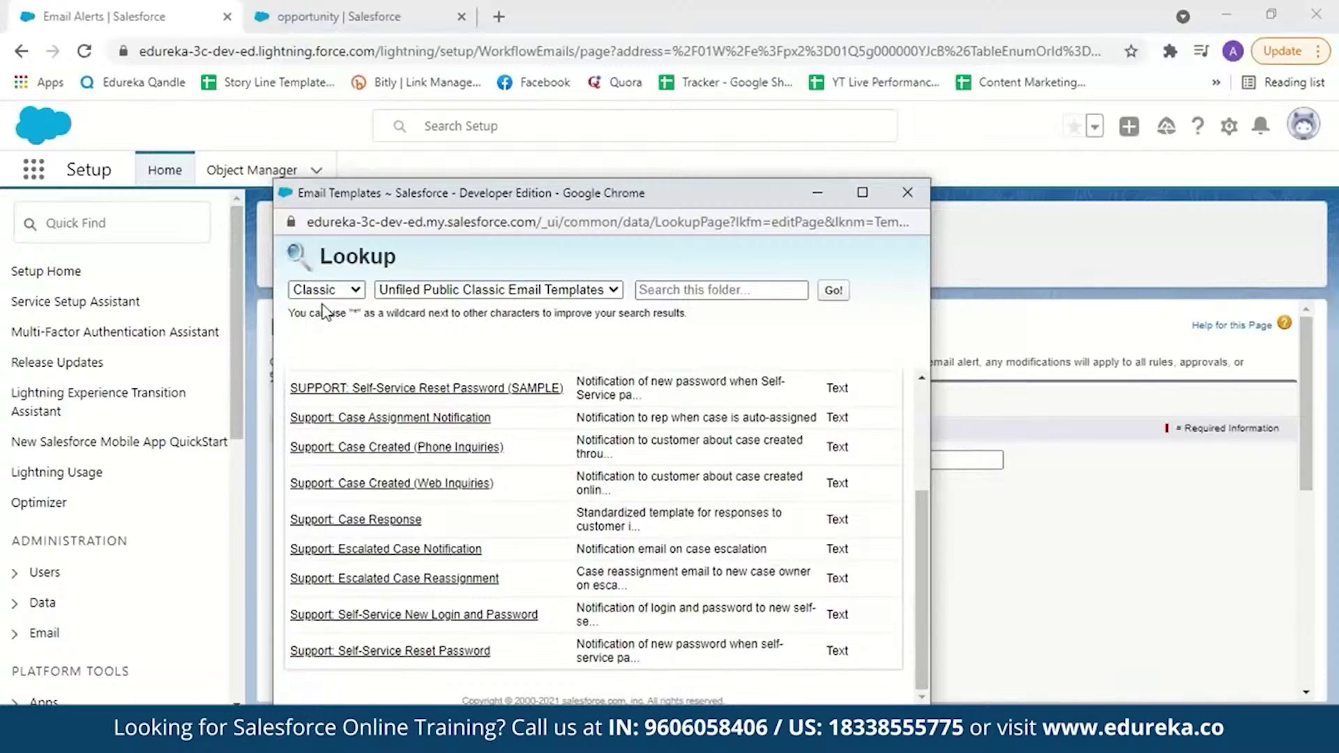
pyautogui.click(355, 293)
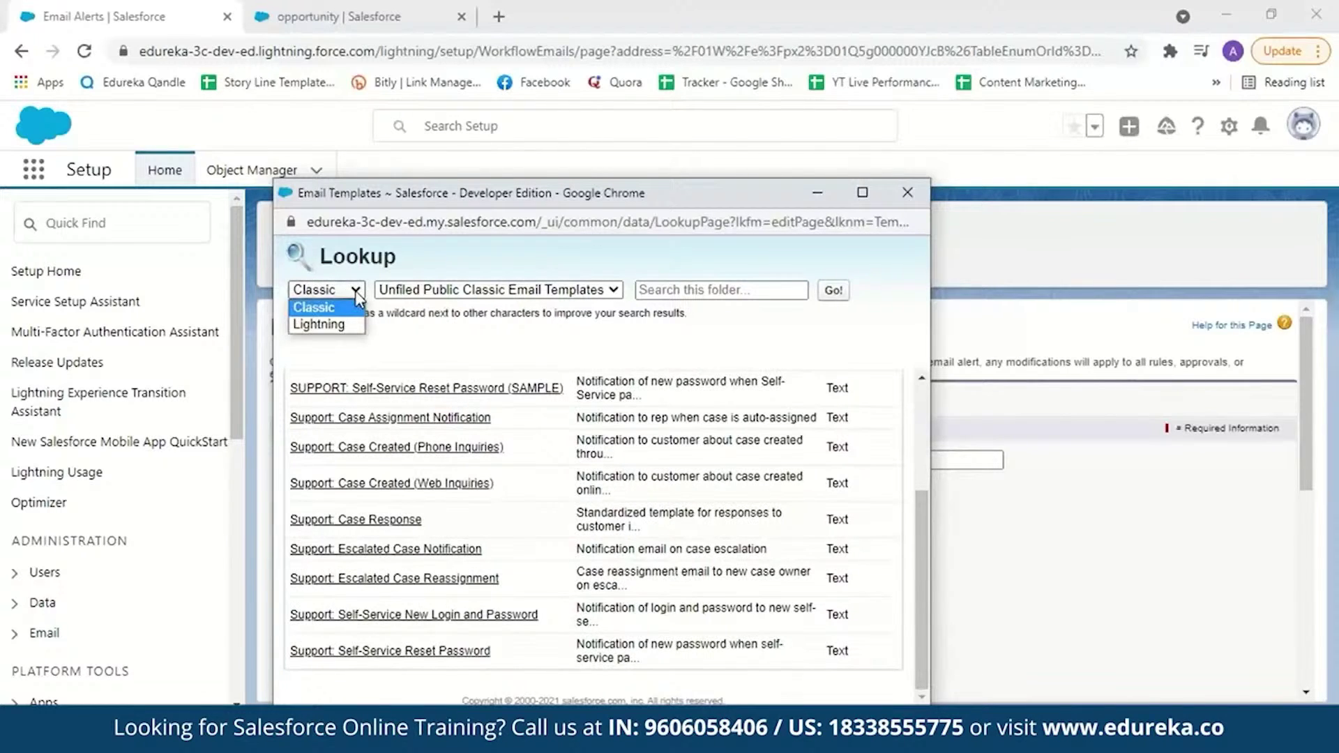
pyautogui.click(342, 326)
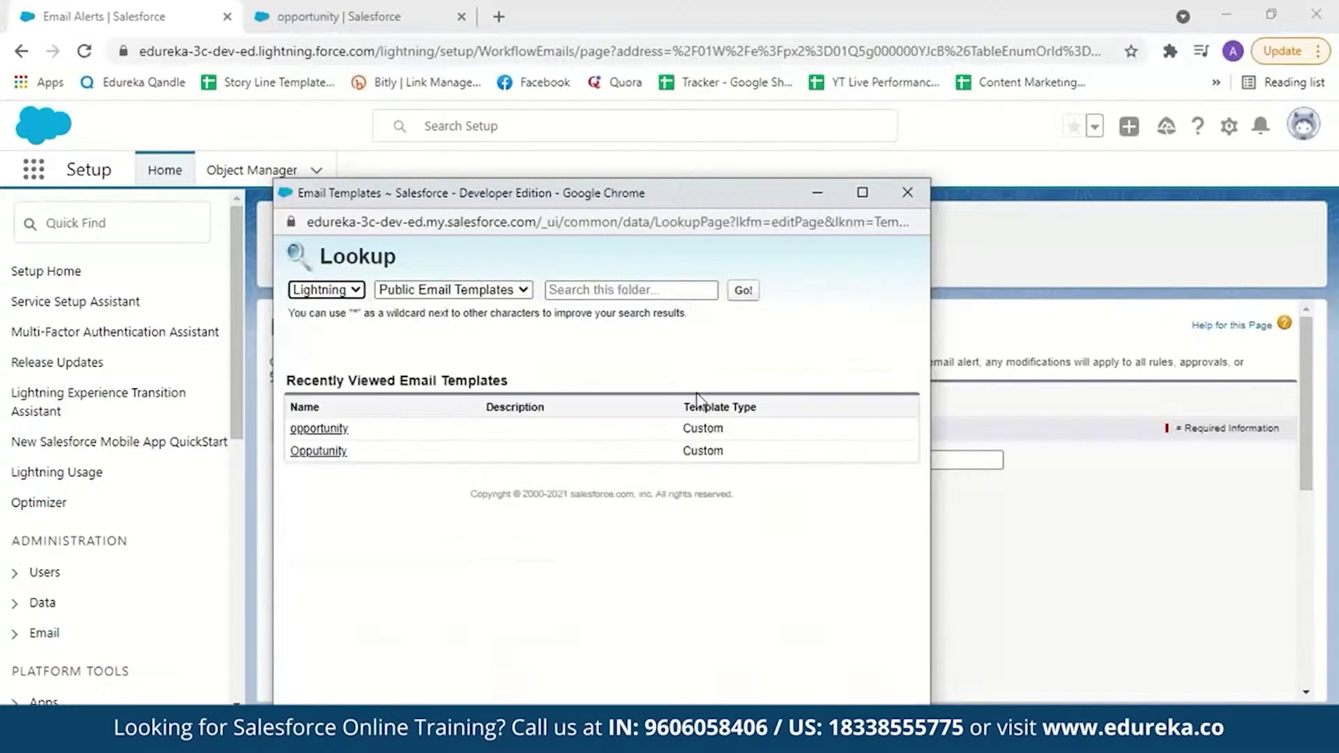
pyautogui.click(333, 436)
# Step: Add the first available user, listed above Integration User, to the email alert's selected recipients
pyautogui.scroll(-2, 546, 463)
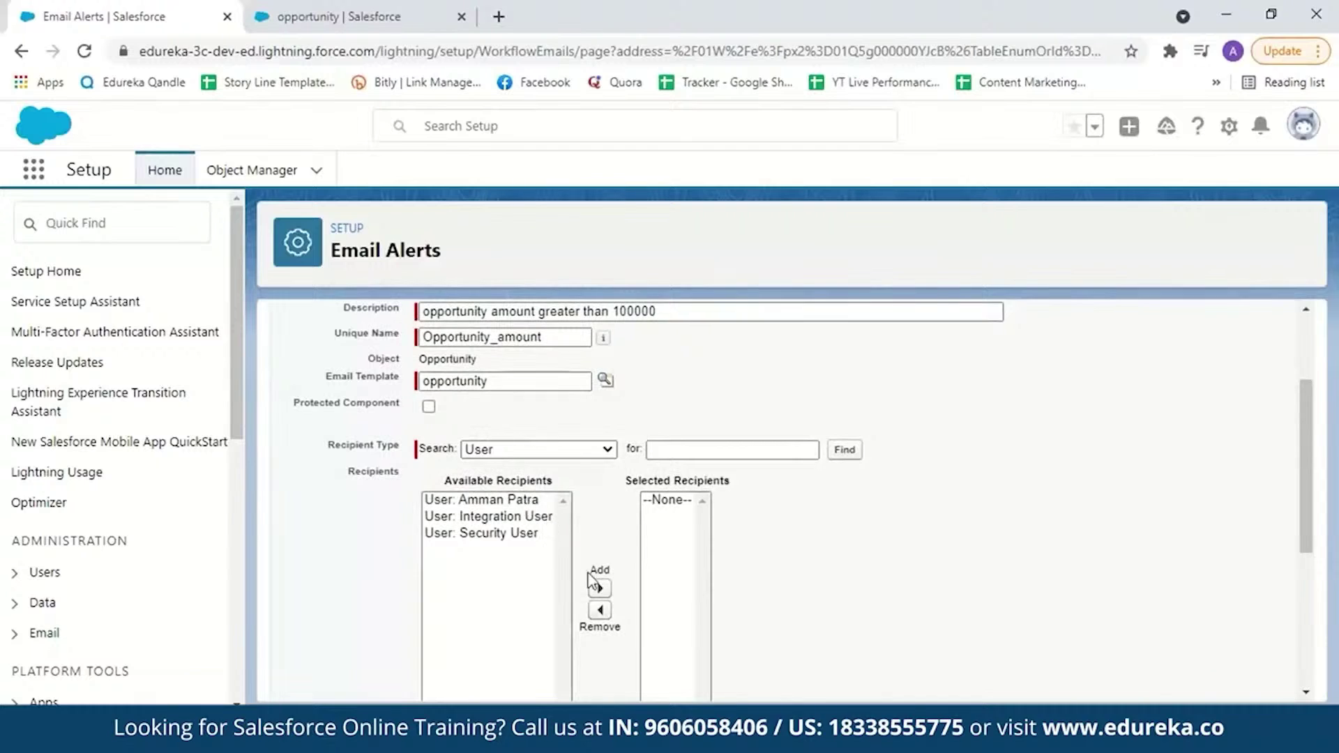
pyautogui.click(513, 500)
pyautogui.click(608, 563)
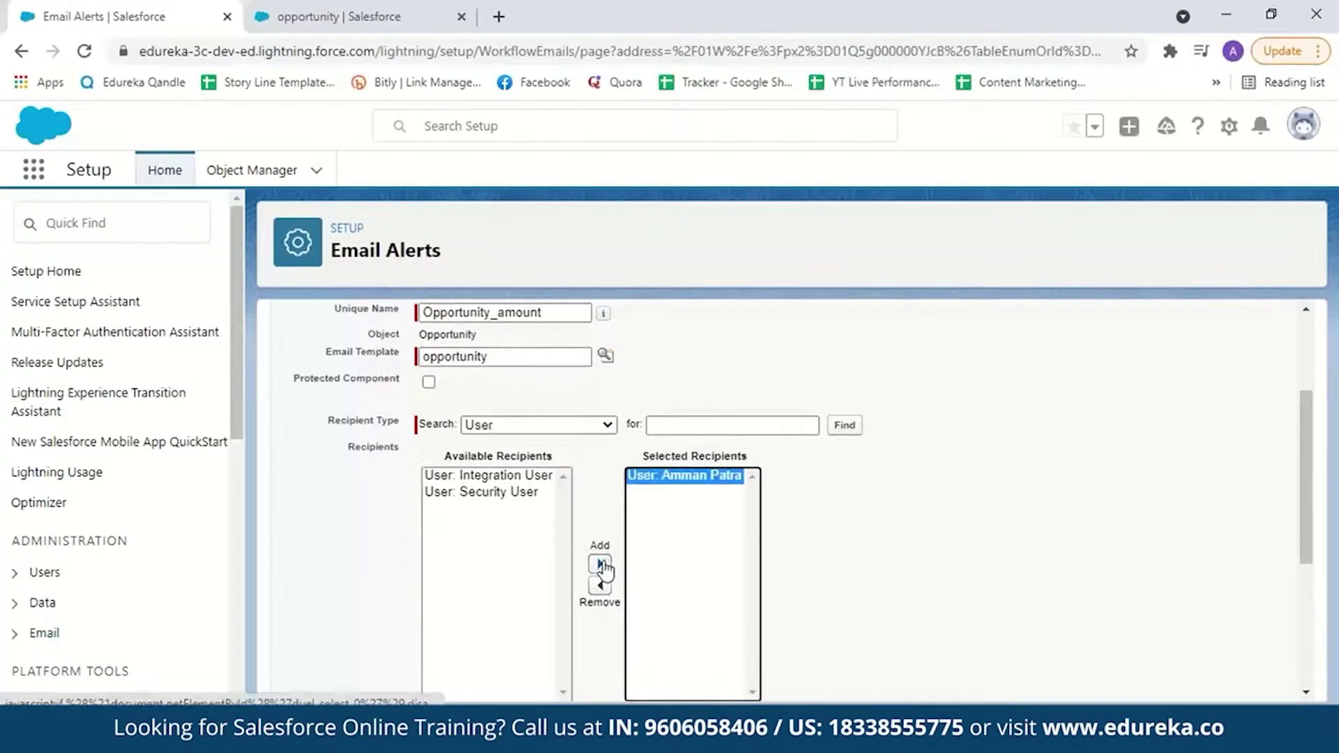
pyautogui.scroll(-4, 1048, 564)
pyautogui.click(459, 491)
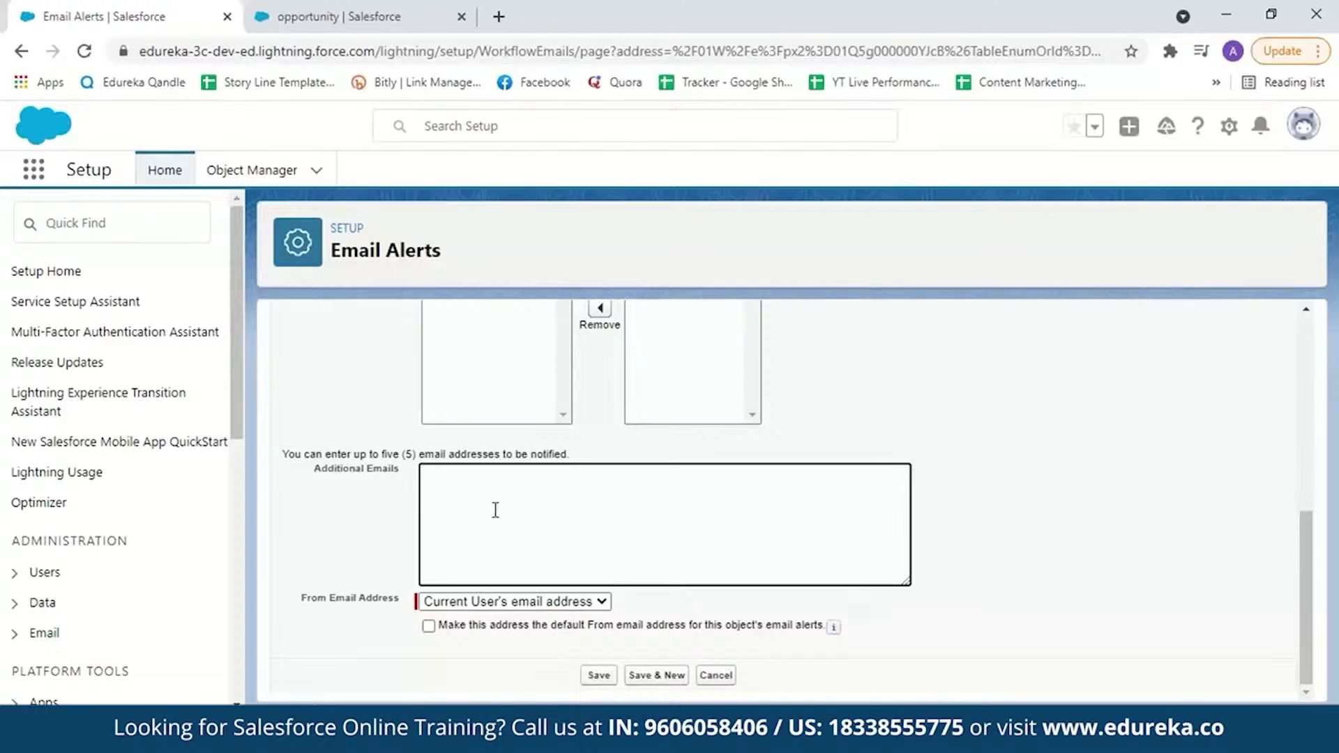
pyautogui.press('Tab')
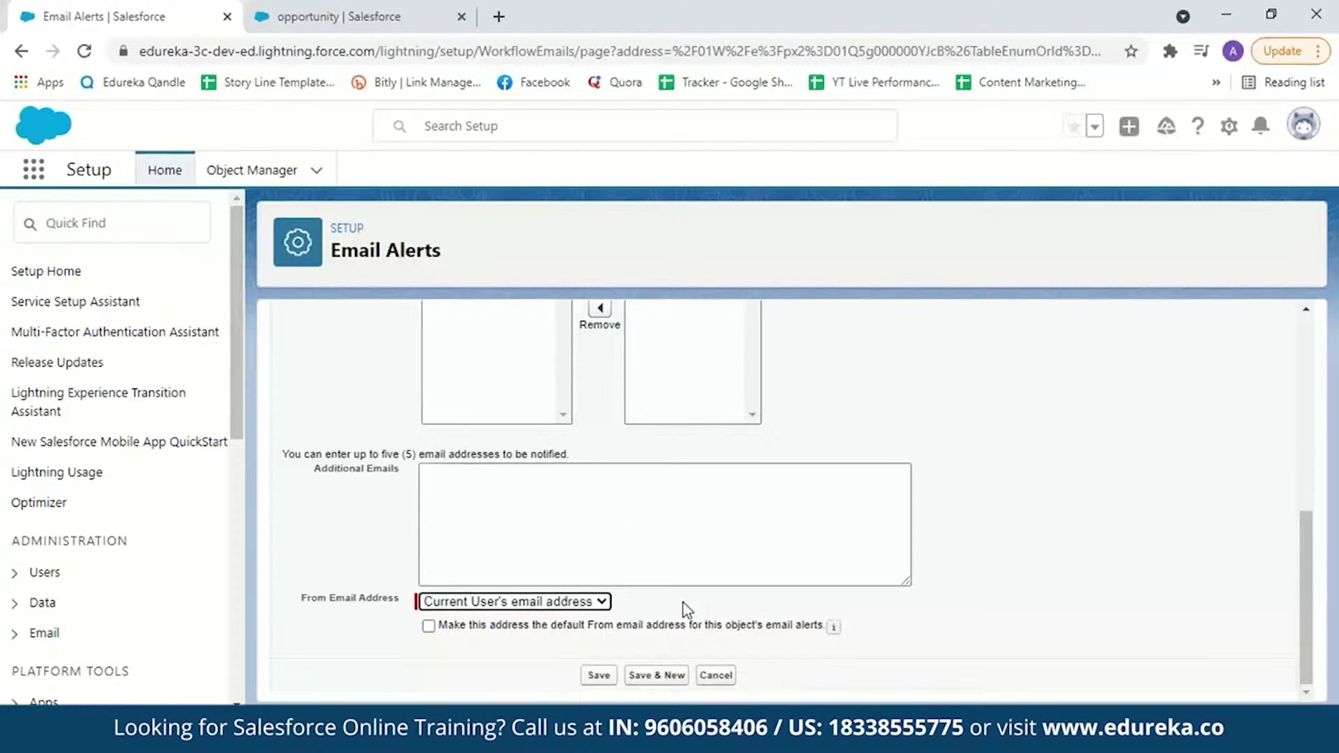
pyautogui.click(604, 607)
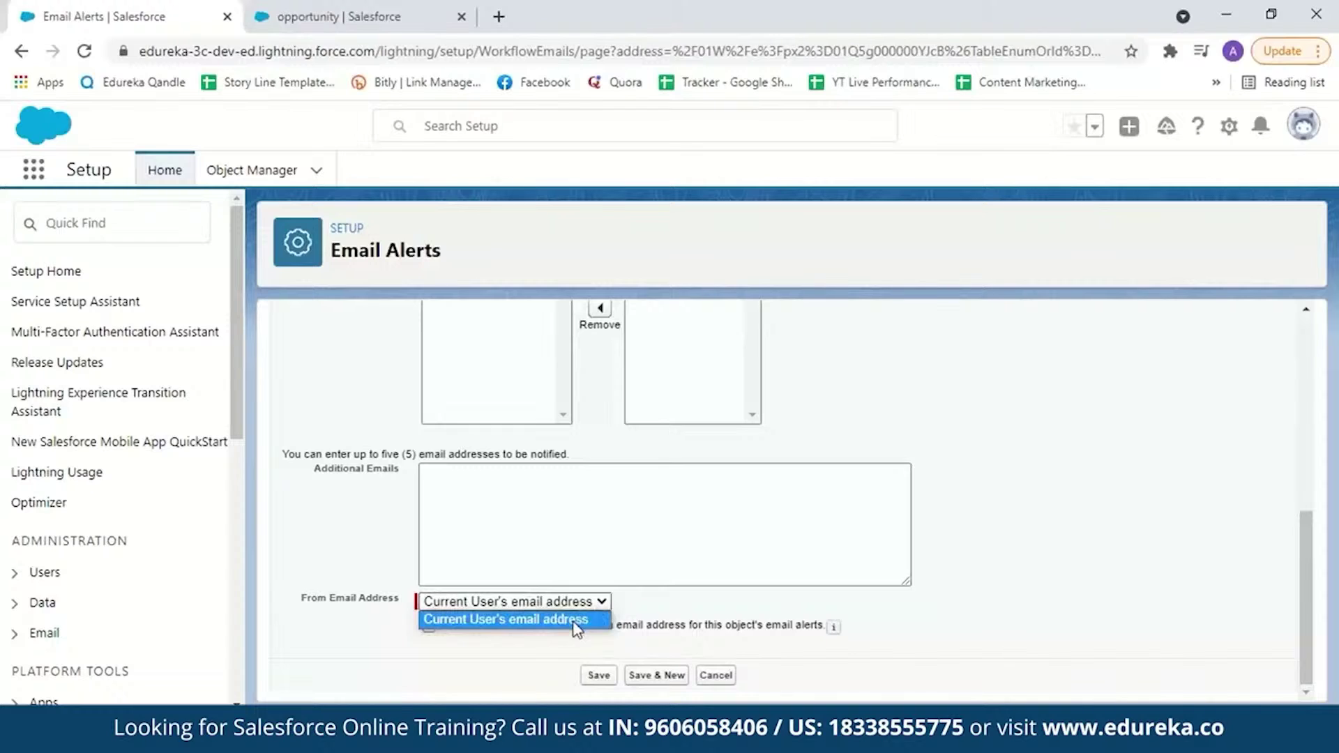
pyautogui.click(577, 621)
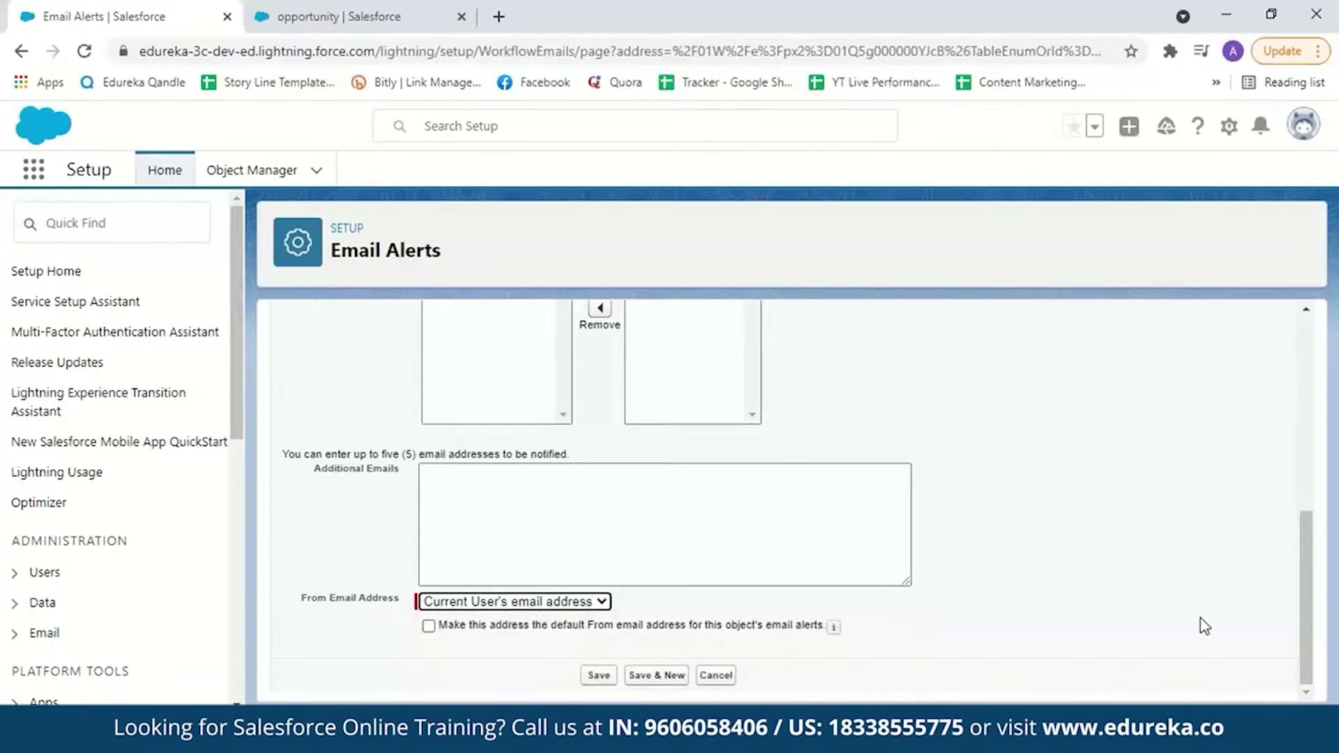
# Step: Save the email alert and finish specifying the workflow actions of the Demo-opportunity rule
pyautogui.click(598, 676)
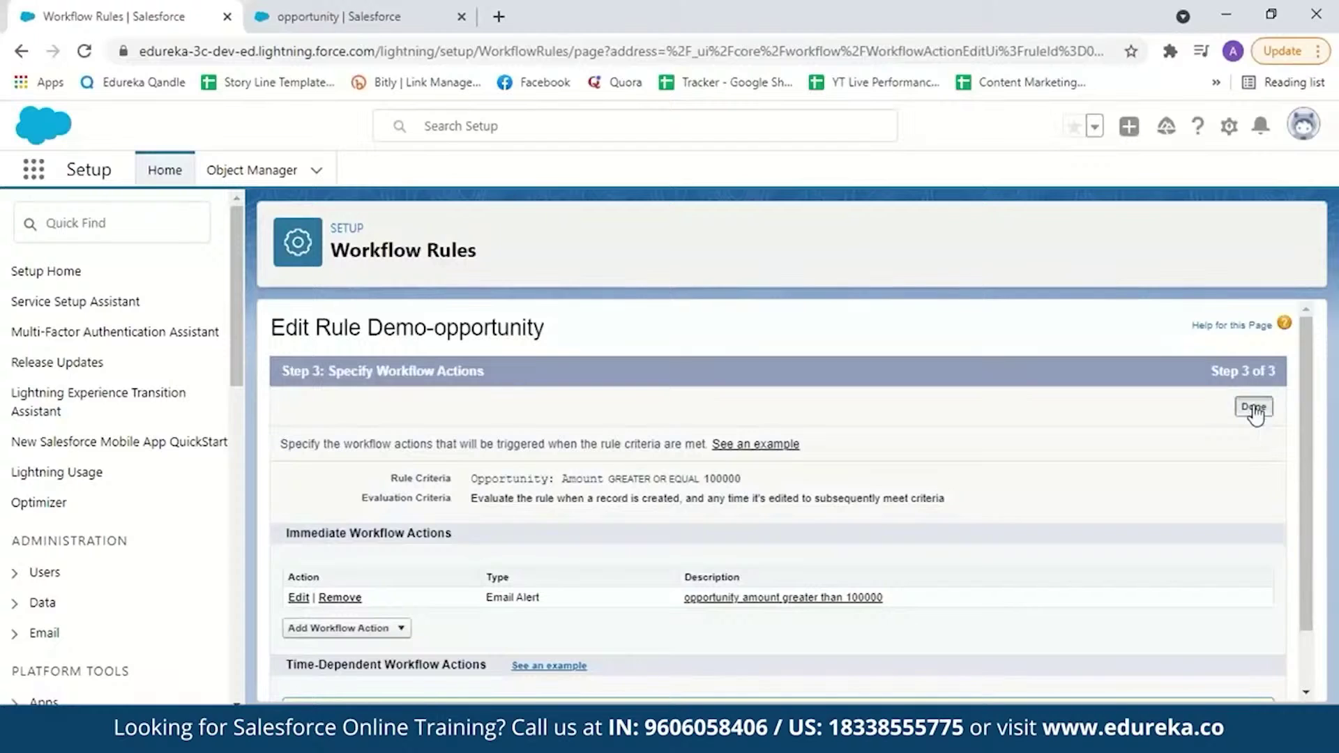
pyautogui.click(1253, 410)
pyautogui.scroll(-3, 1317, 461)
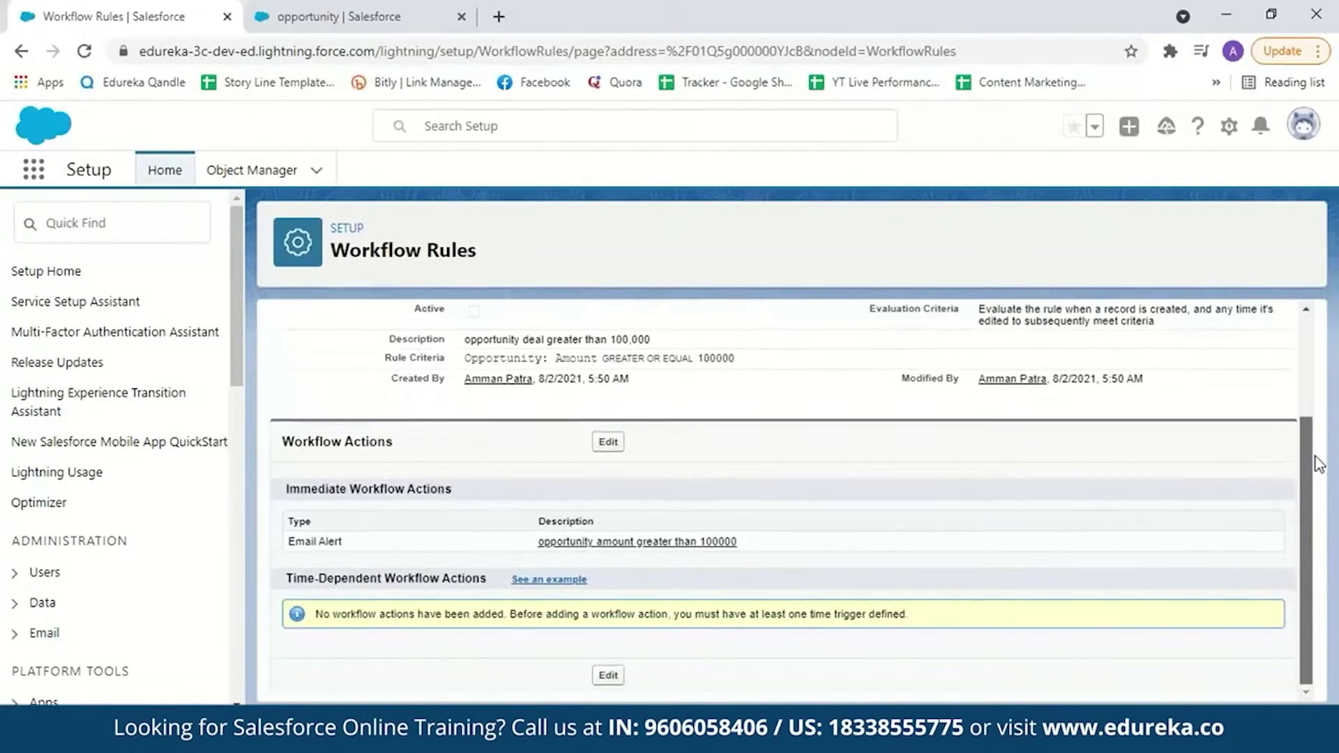
# Step: Activate the Demo-opportunity workflow rule
pyautogui.scroll(3, 1317, 464)
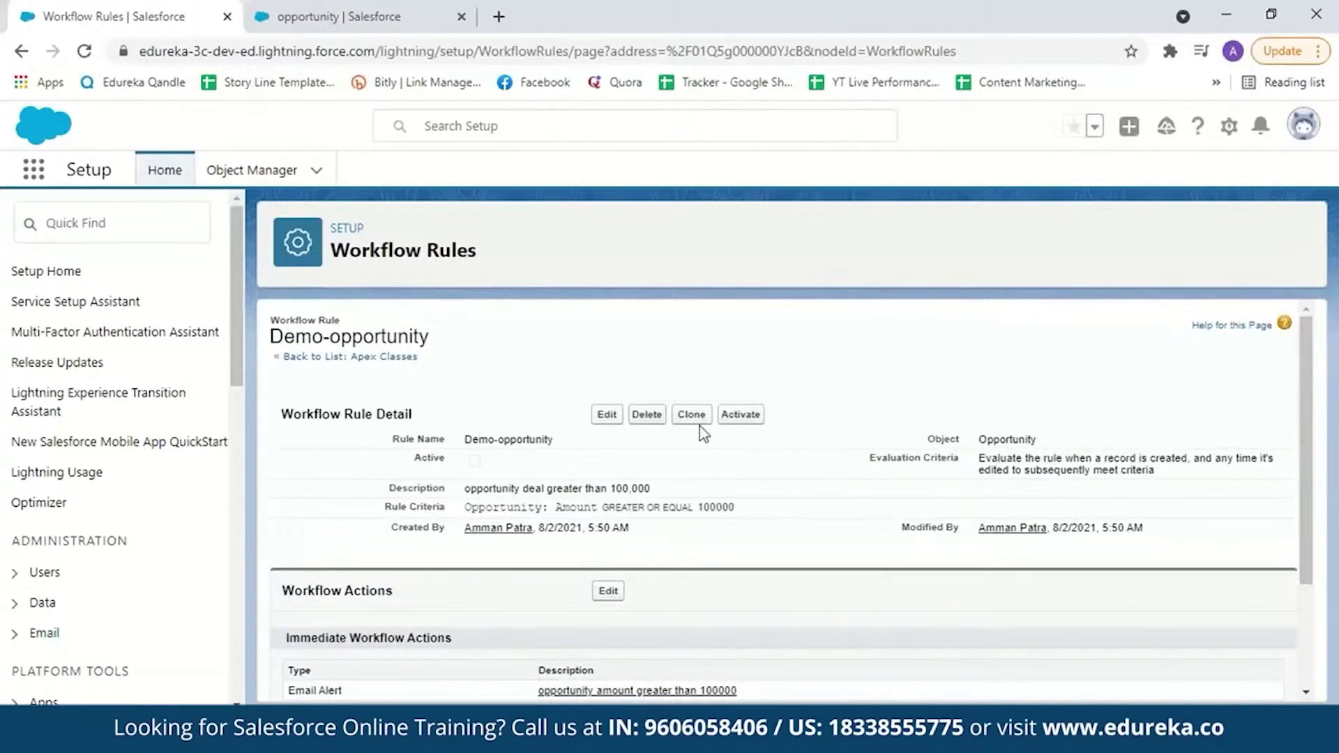
pyautogui.click(742, 415)
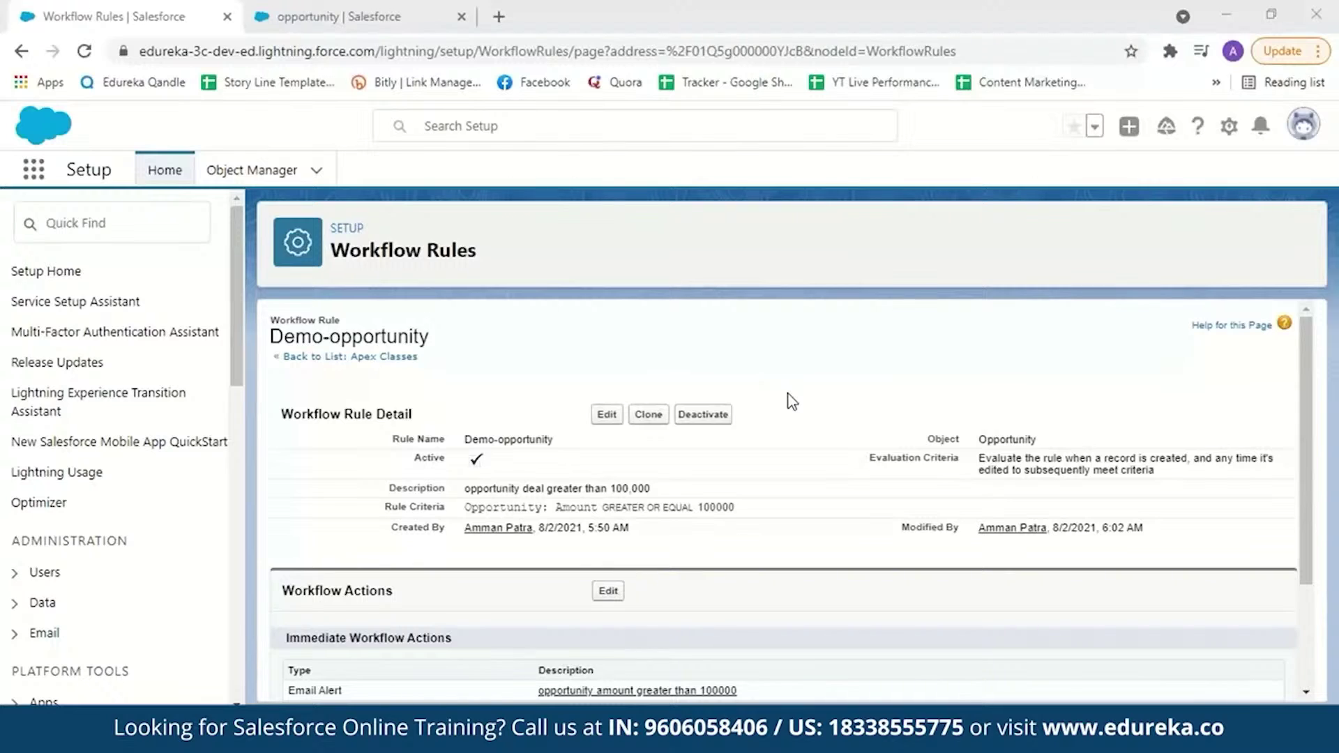
# Step: In Sales Console's Opportunities, start a new opportunity with an amount of 110000 and a close date of 8/15/2021
pyautogui.click(335, 16)
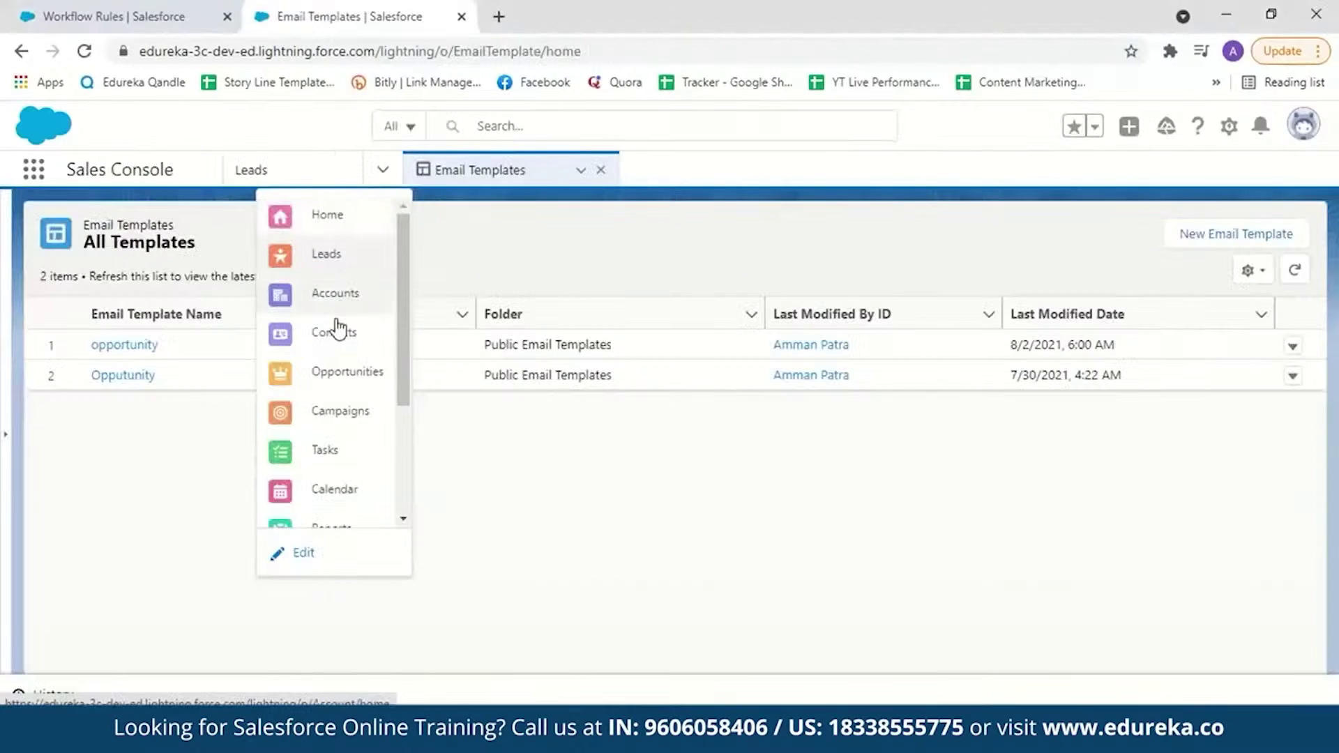
pyautogui.click(332, 375)
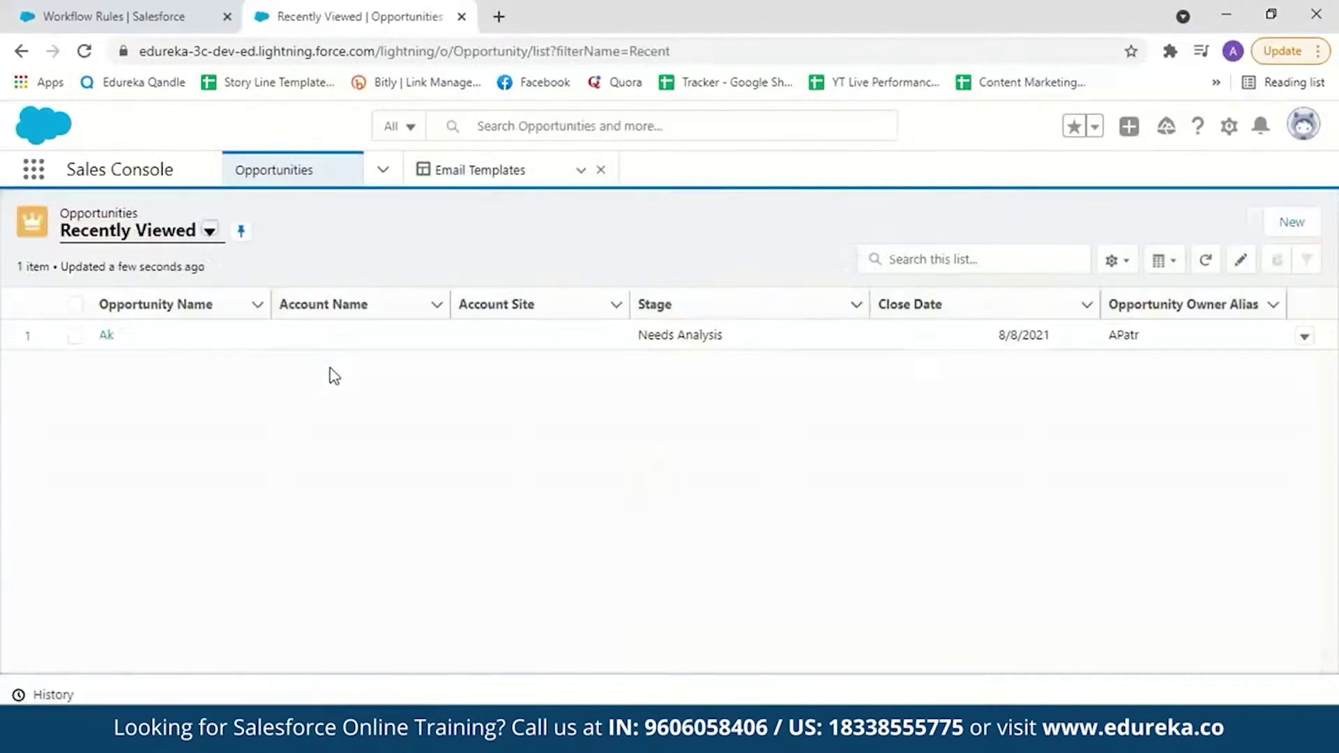
pyautogui.click(1301, 226)
pyautogui.write('110000')
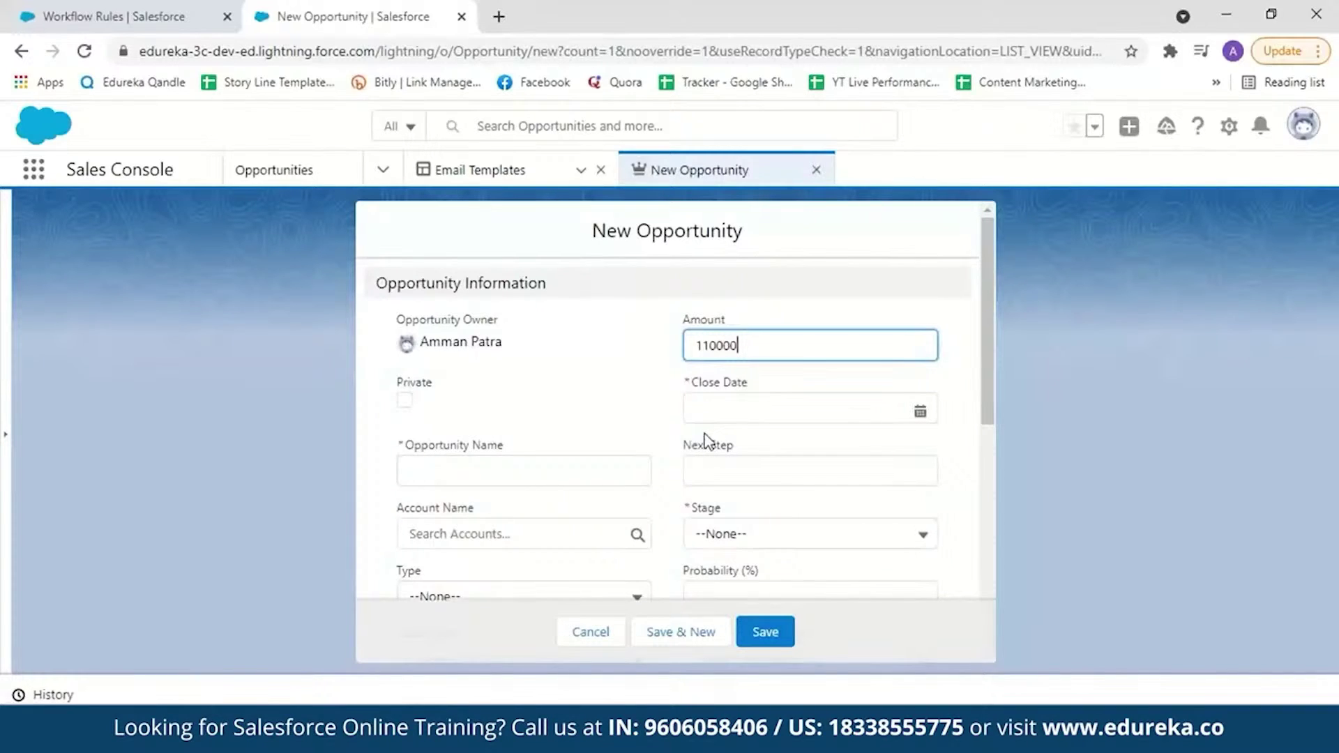
pyautogui.click(735, 411)
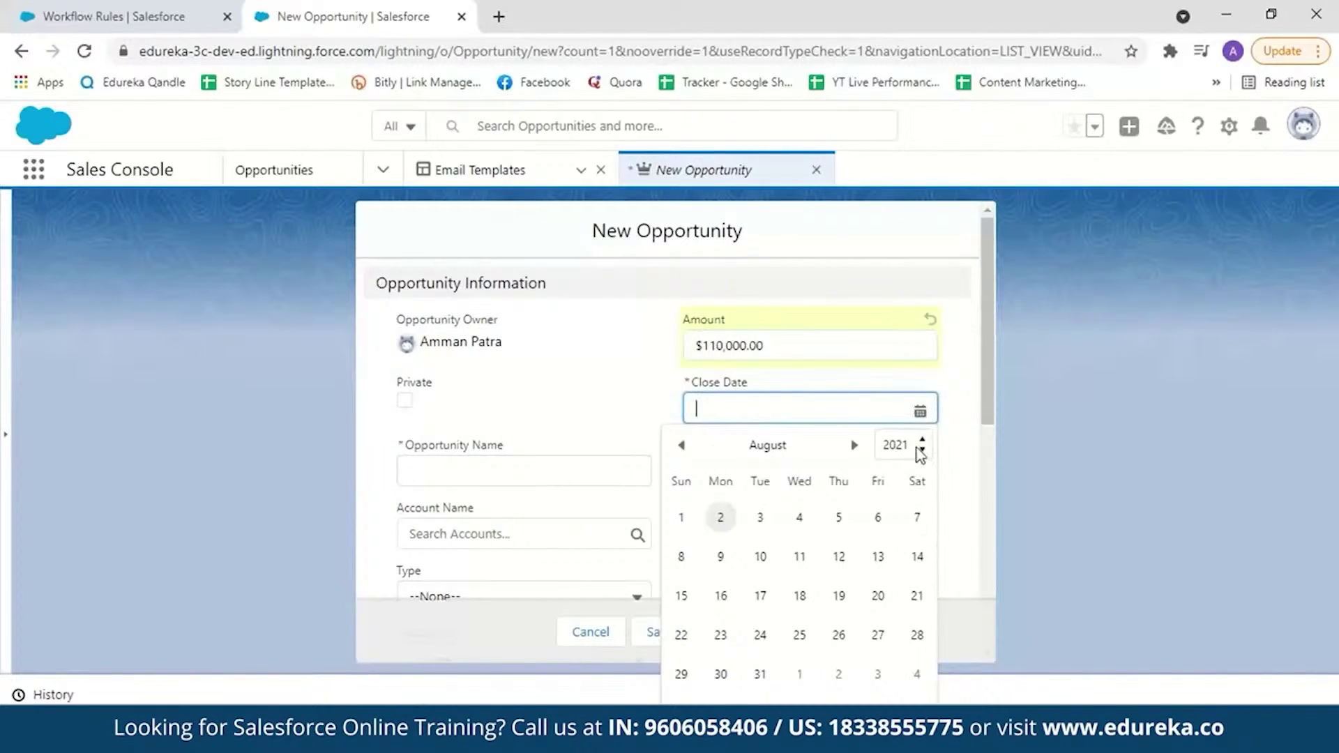
pyautogui.click(681, 597)
# Step: Name the new opportunity "Test opportunity", set its stage to Qualification, and save it
pyautogui.click(478, 480)
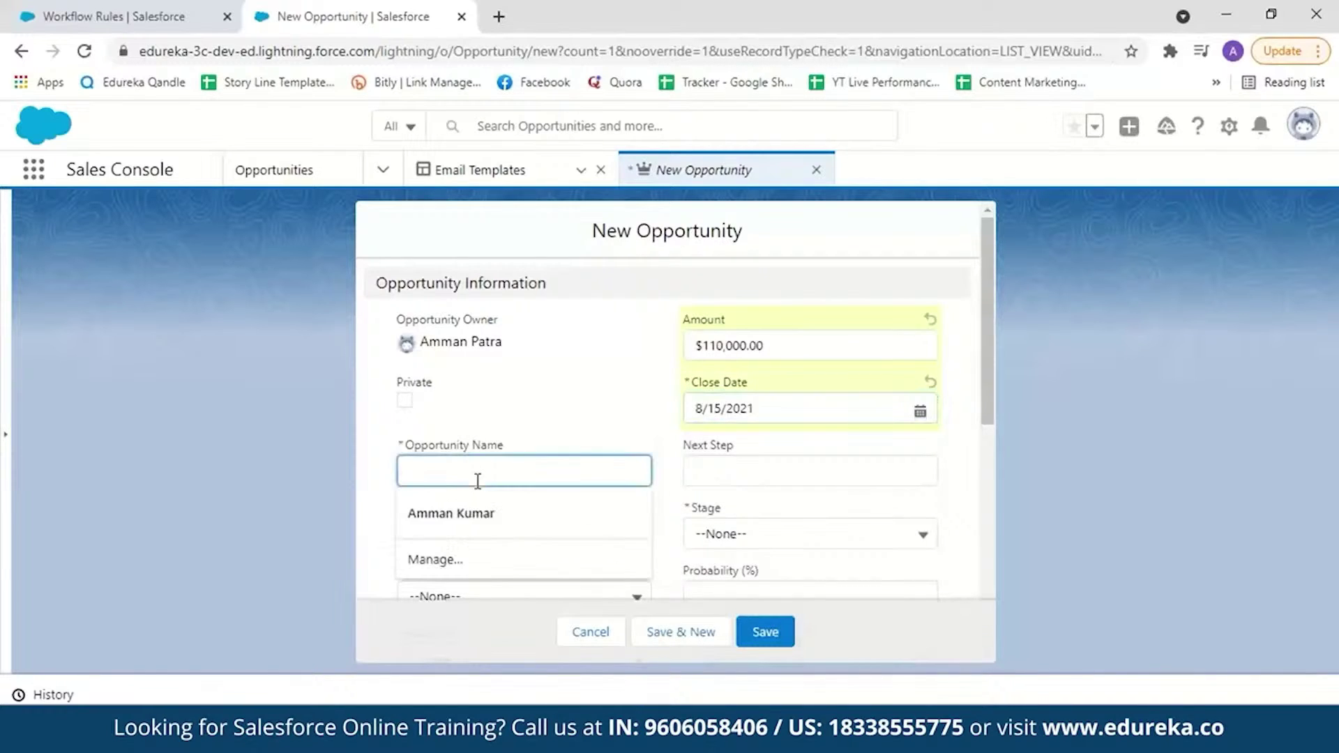
pyautogui.write('Tes')
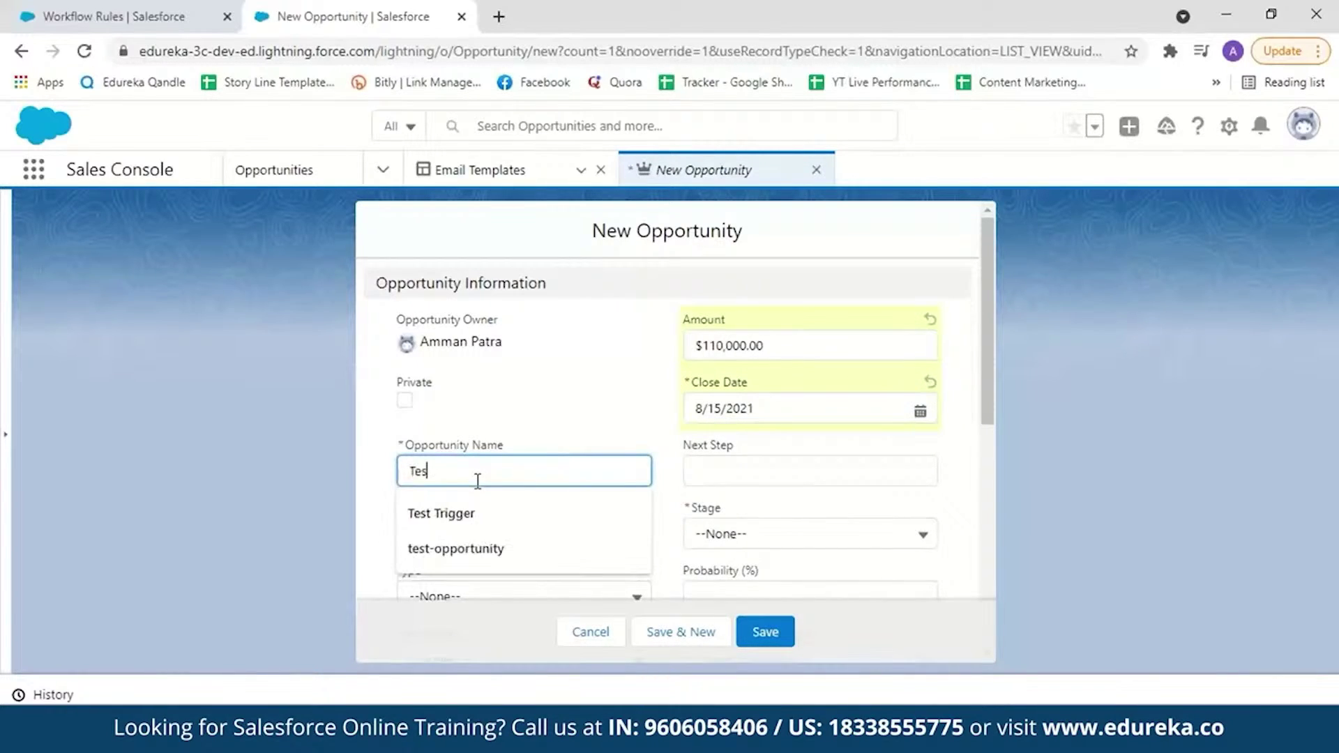
pyautogui.write('t opportunity')
pyautogui.moveTo(986, 408); pyautogui.dragTo(991, 565)
pyautogui.scroll(-1, 991, 572)
pyautogui.scroll(-1, 983, 508)
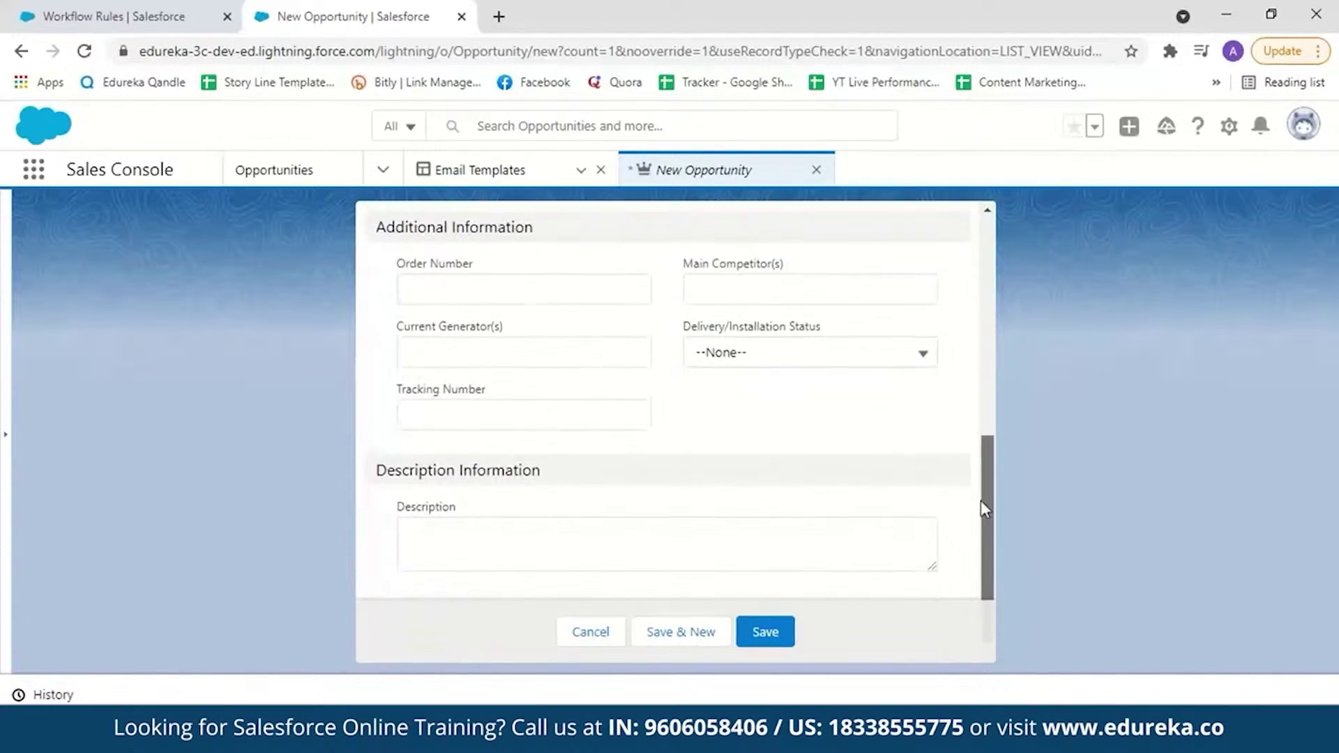
pyautogui.scroll(10, 981, 500)
pyautogui.click(765, 632)
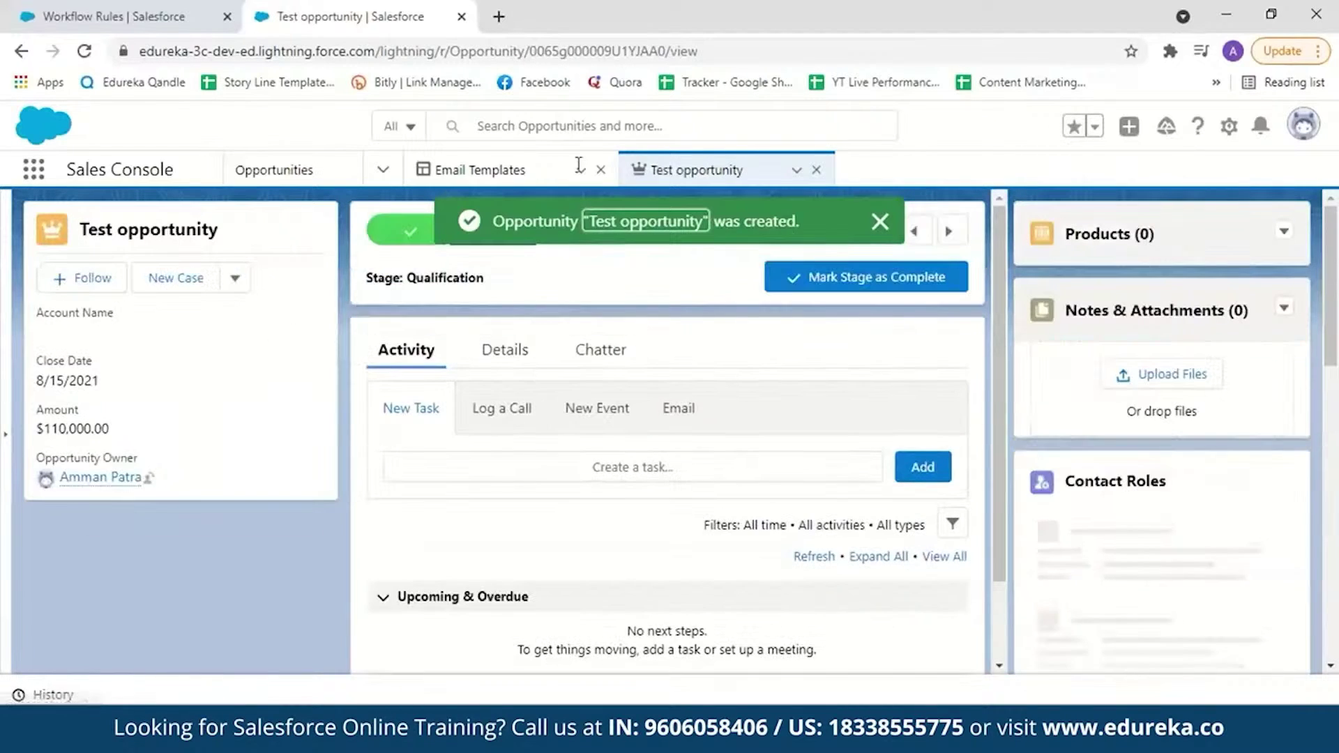
# Step: Switch to Gmail in a new browser tab and open the "Opportunity amount greater than 100,000.00" alert email
pyautogui.click(497, 16)
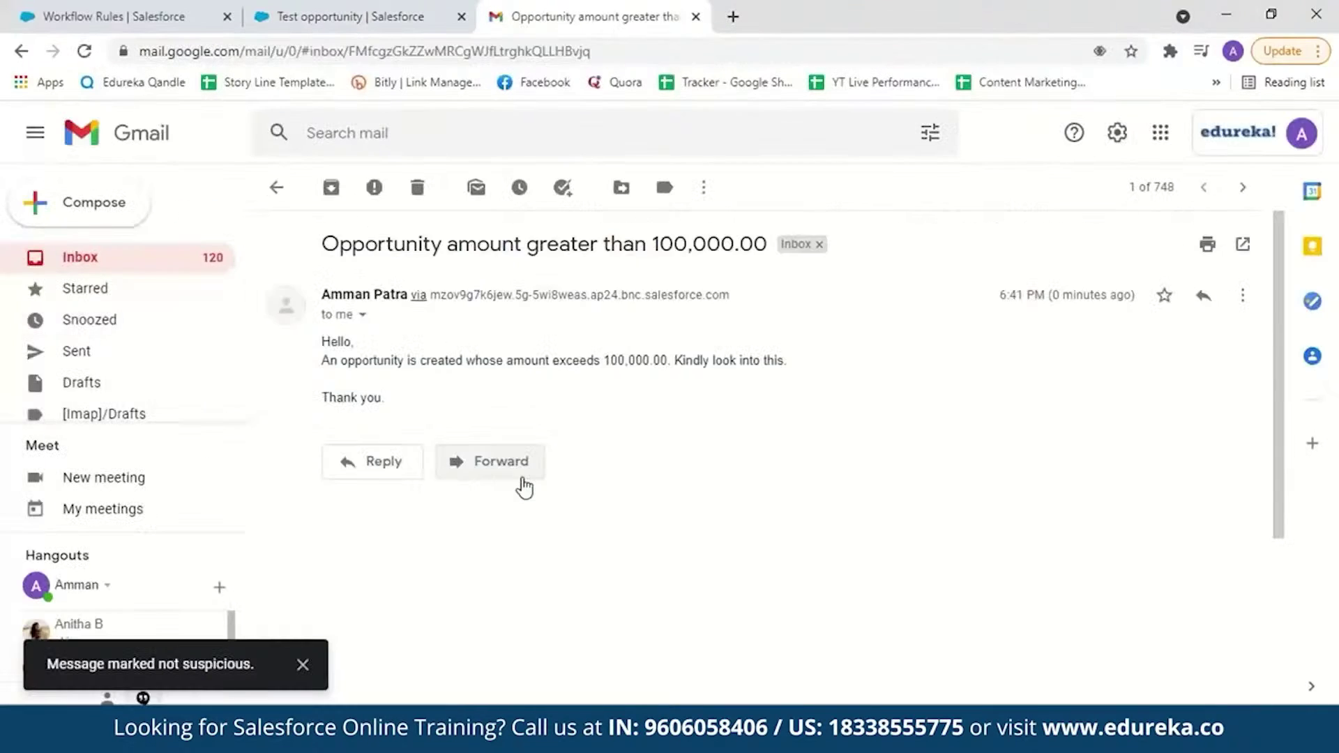